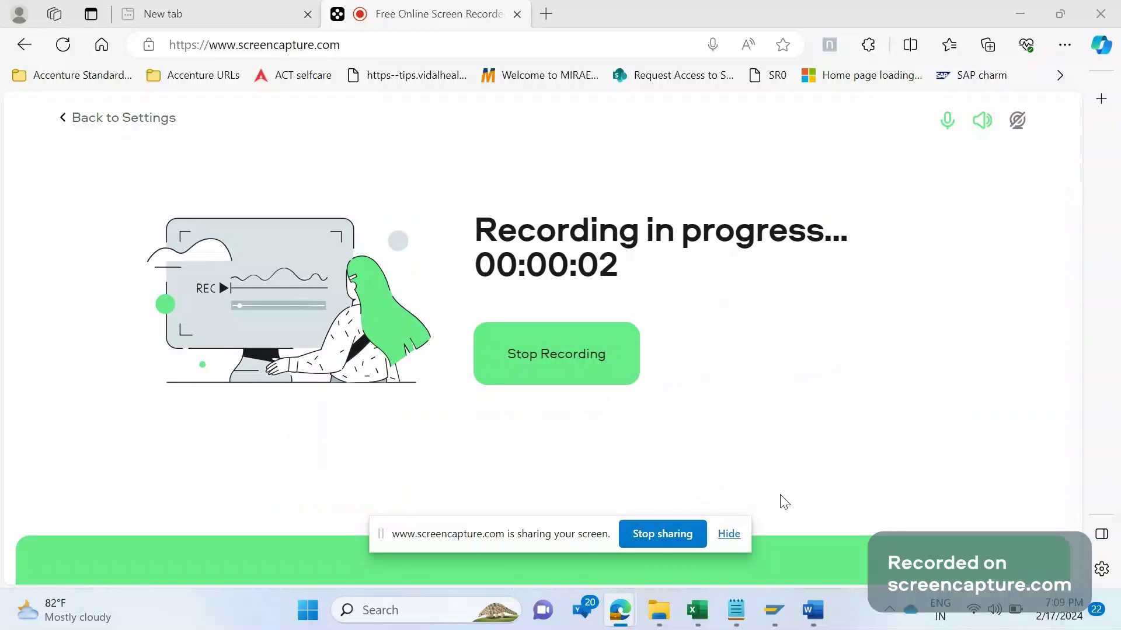
Step: Switch to the empty Notepad document and write the heading "1. Number range (sales document/billing documents)"
mouse_move(734, 596)
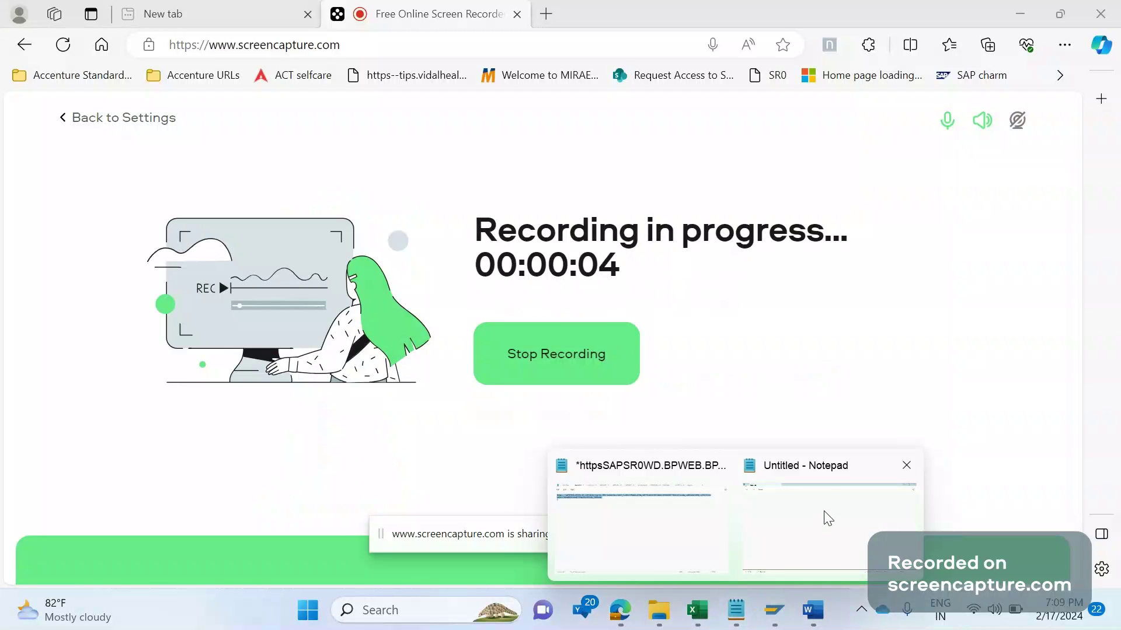
left_click(828, 518)
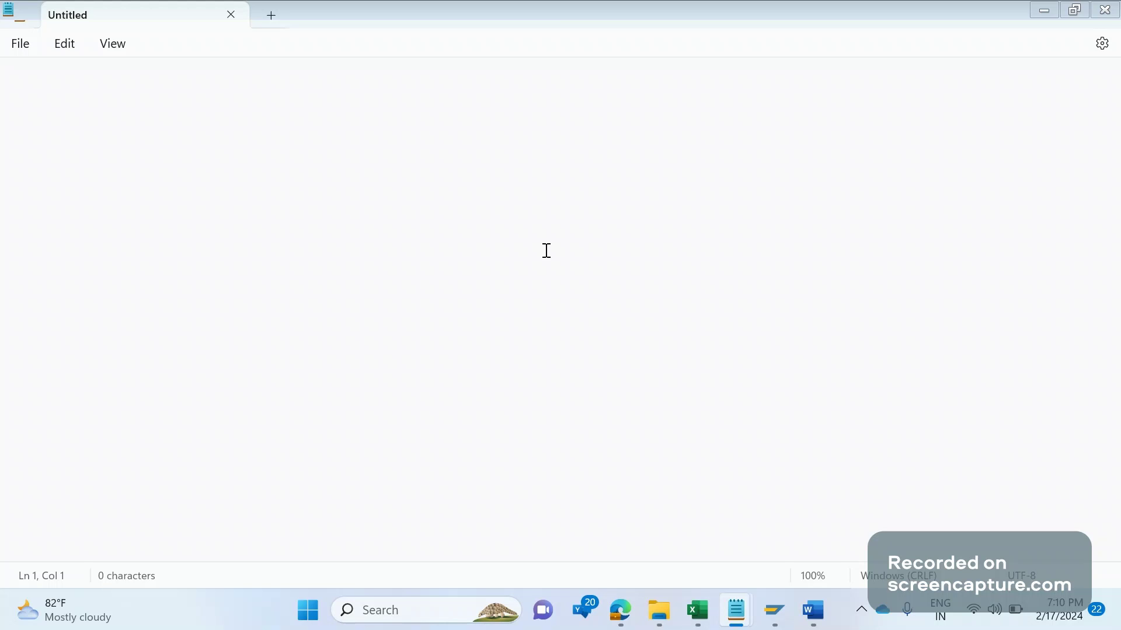
type("1. Number rnge")
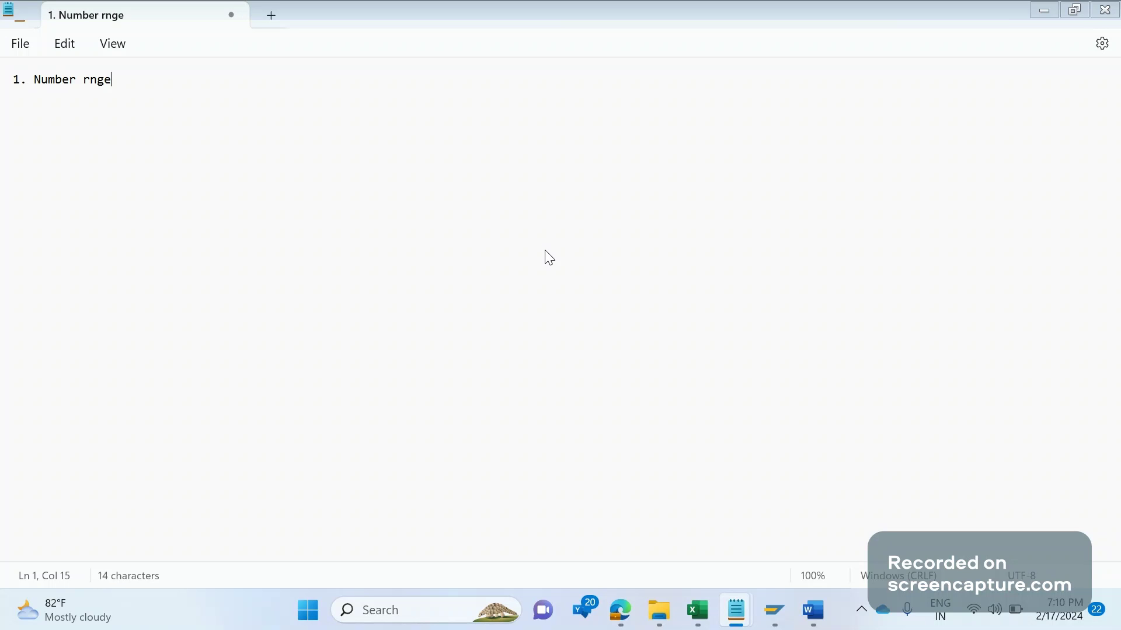
key("BackSpace")
key("BackSpace")
key("BackSpace")
type("ange (sales")
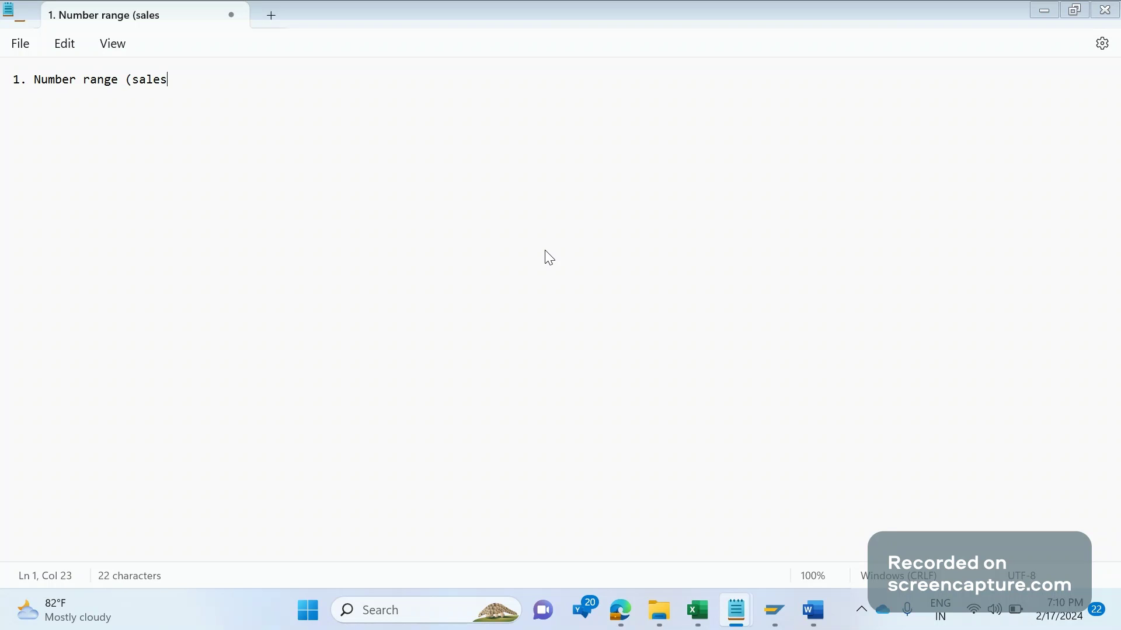
type(" document")
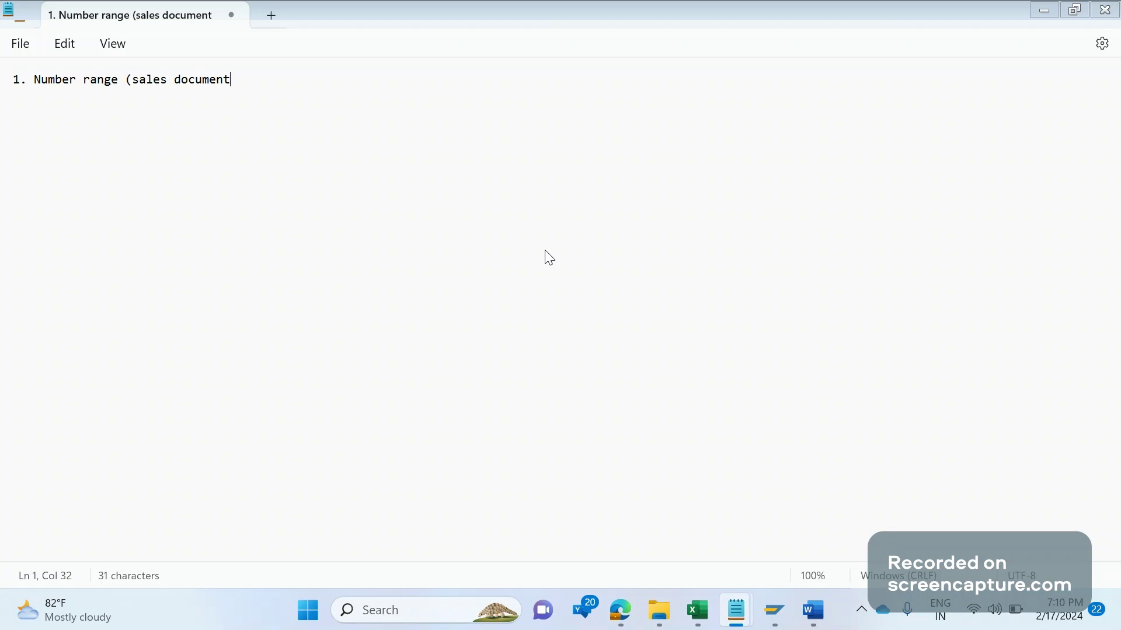
type("/billing")
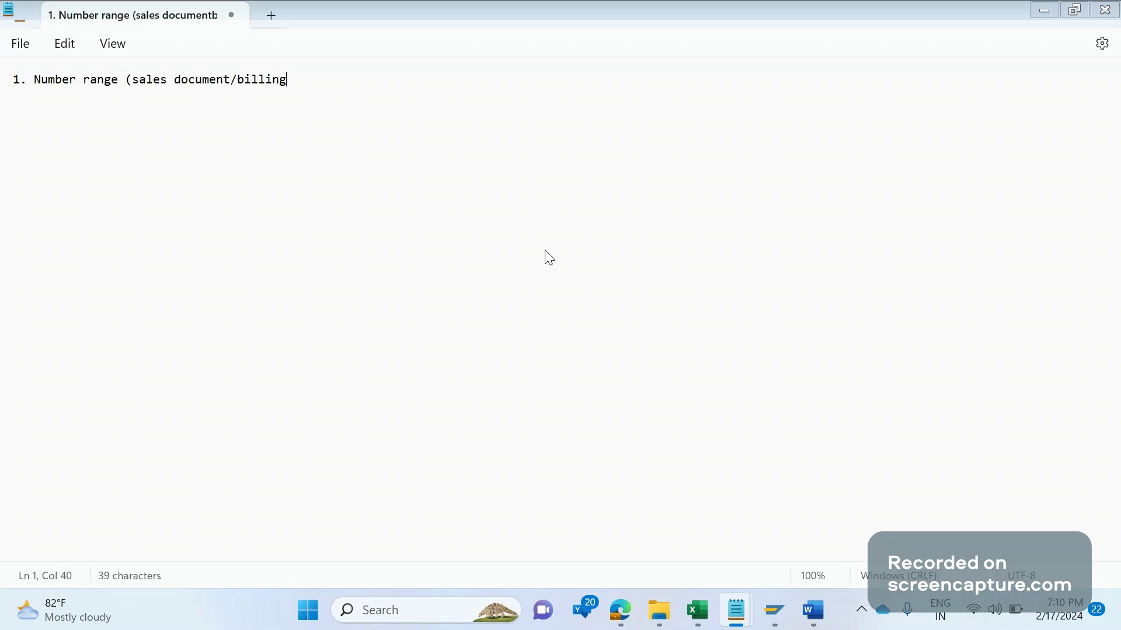
type(" documnet")
key("BackSpace")
key("BackSpace")
key("BackSpace")
type("ets")
key("BackSpace")
key("BackSpace")
type("nts)")
Step: Add a line below the heading listing the transaction codes as "tcodes: VN01/SNRO"
key("Return")
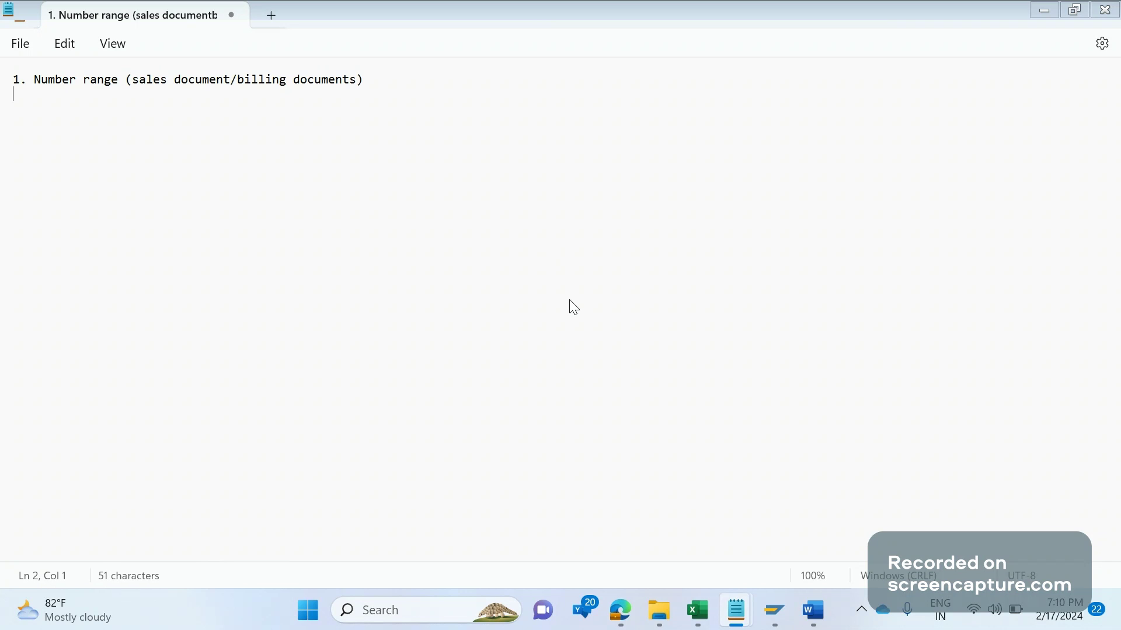
type("tcodes: VN01")
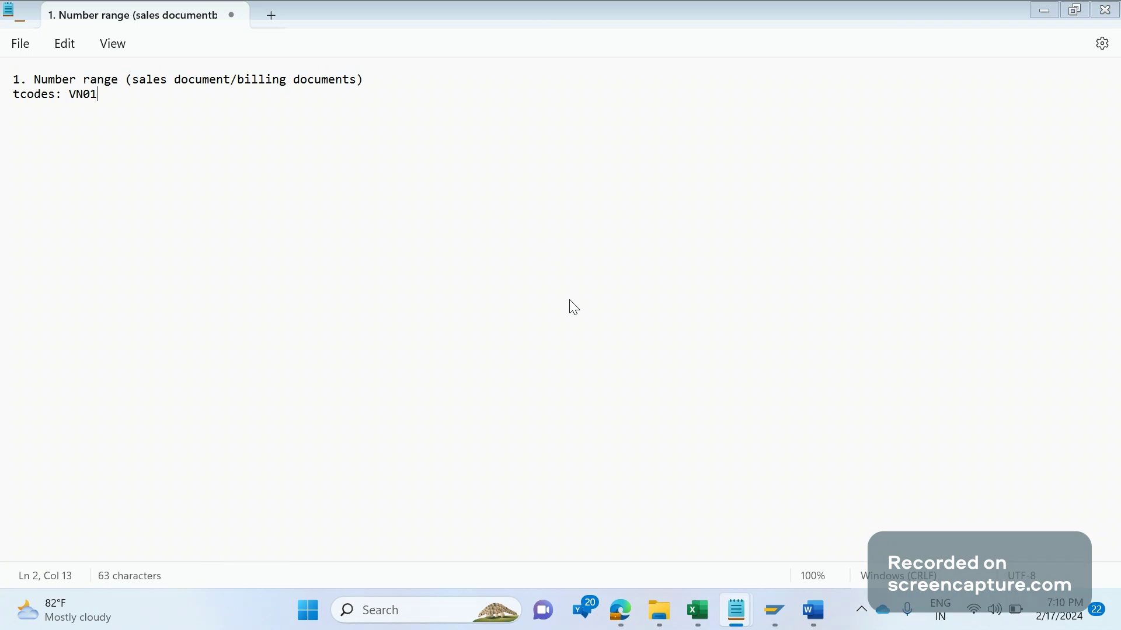
type("/SNRO")
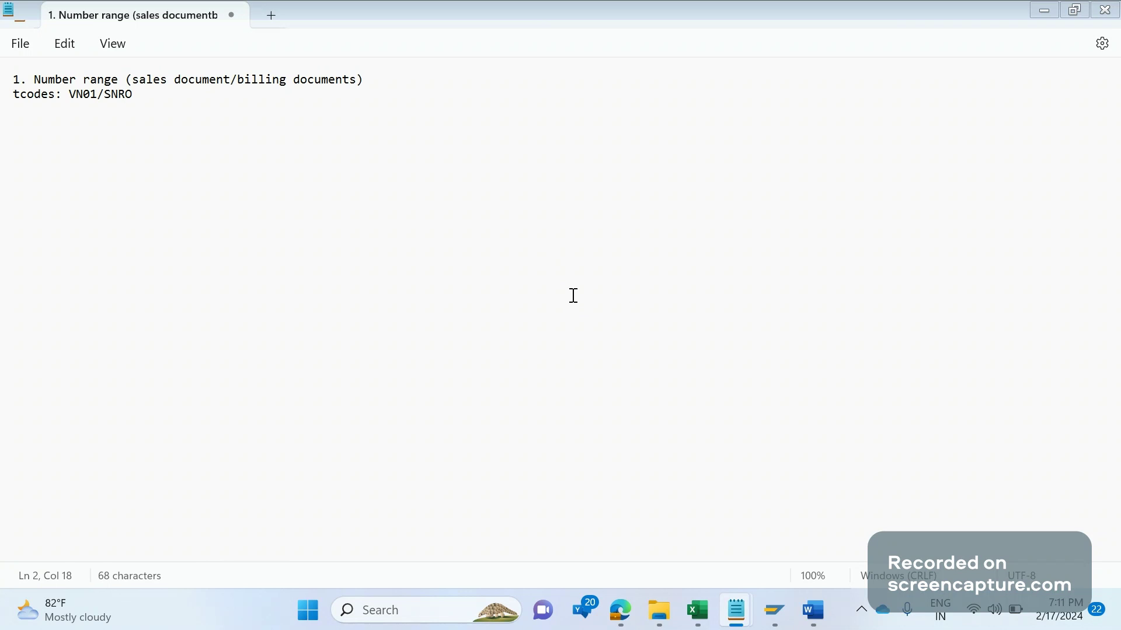
Step: Switch to SAP, dismiss the broken-connection error without viewing its details, and open the ECC system from SAP Logon
left_click(780, 619)
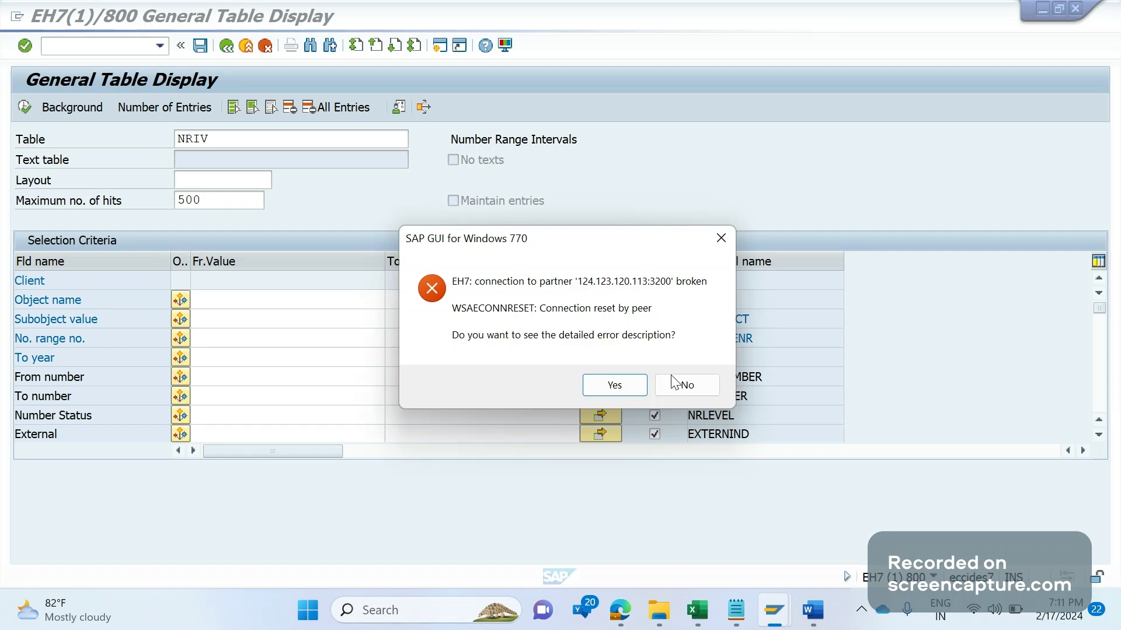
left_click(683, 384)
left_click(773, 607)
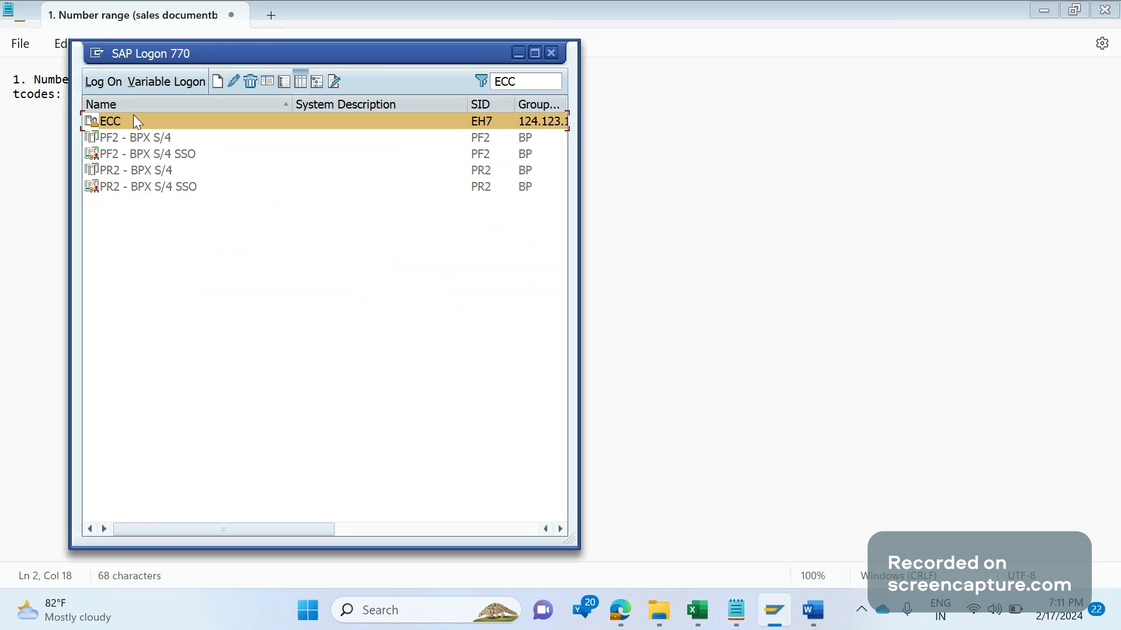
double_click(133, 120)
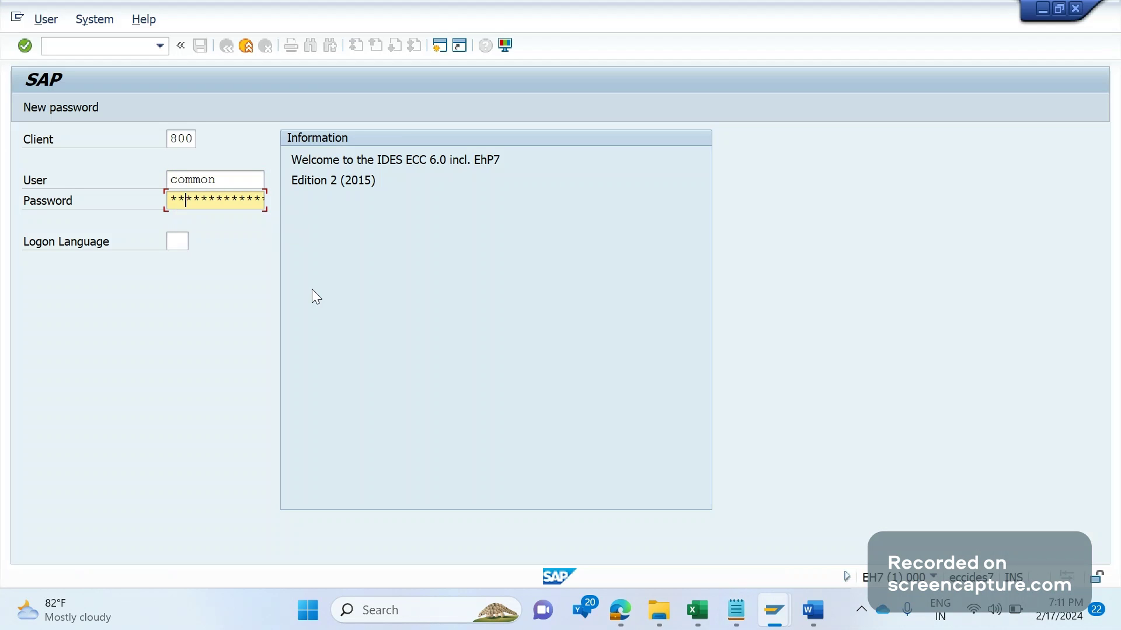
Step: Enter the account password and log on, continuing with this logon and ending any other logons in the system
type("*****")
key("Return")
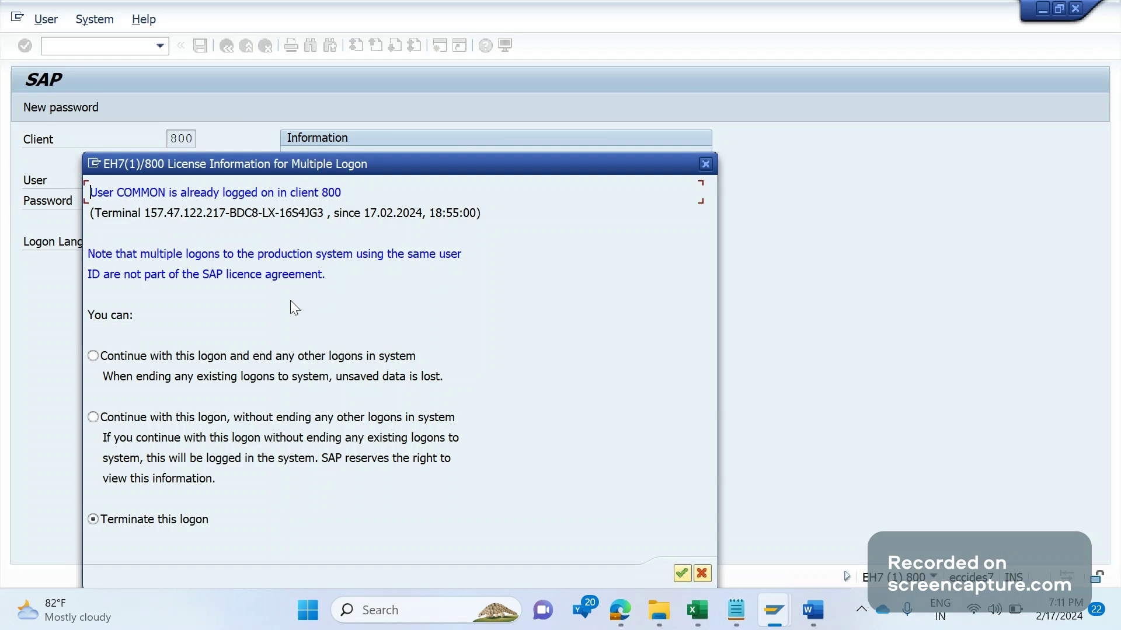
left_click(283, 356)
key("Return")
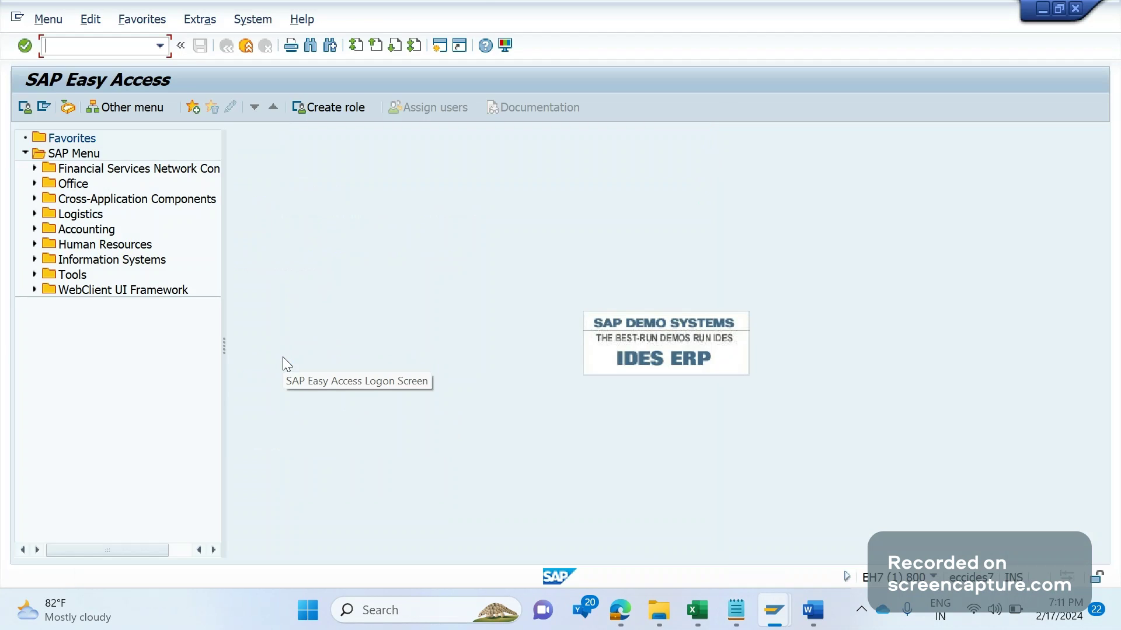
Step: Run transaction VN01, display the SD document number range intervals, and return to the range maintenance screen
type("vn01")
key("Return")
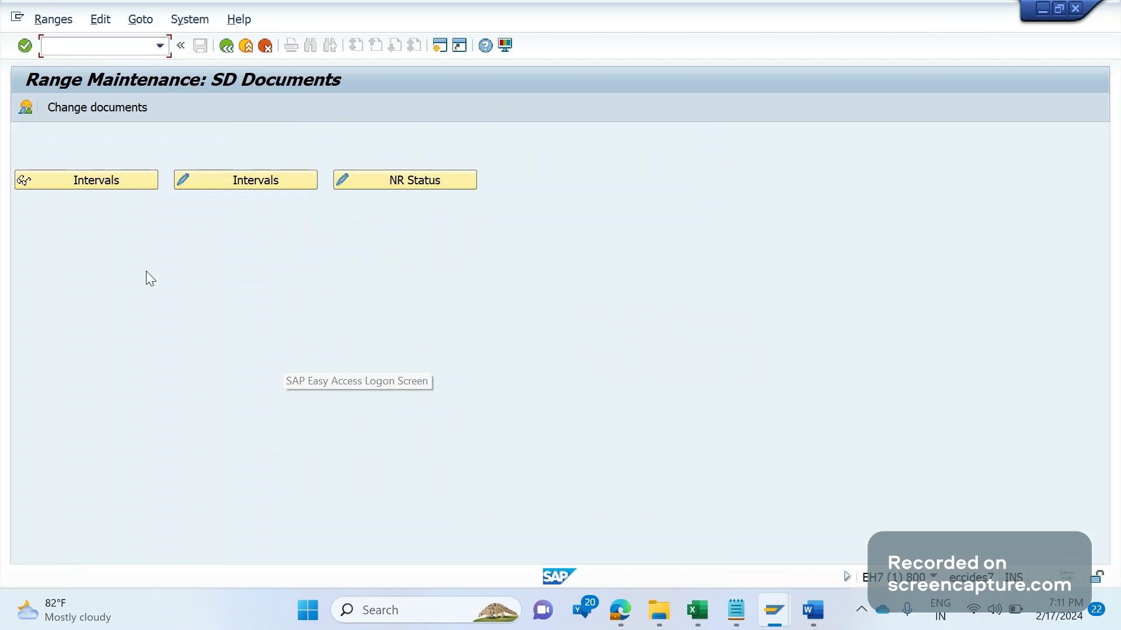
left_click(112, 191)
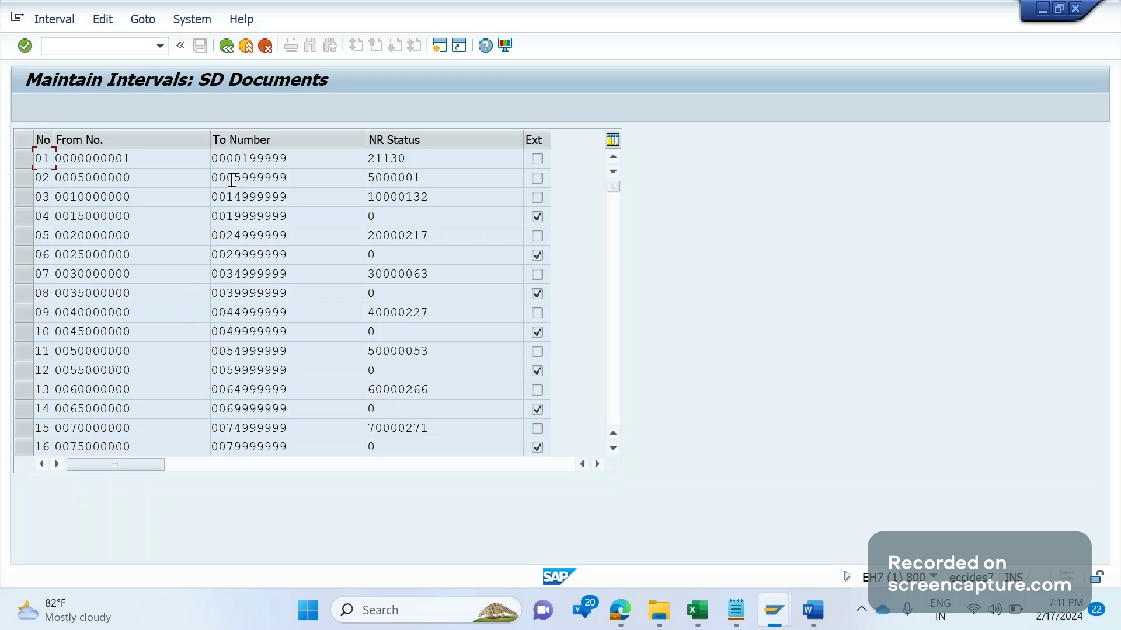
left_click(226, 46)
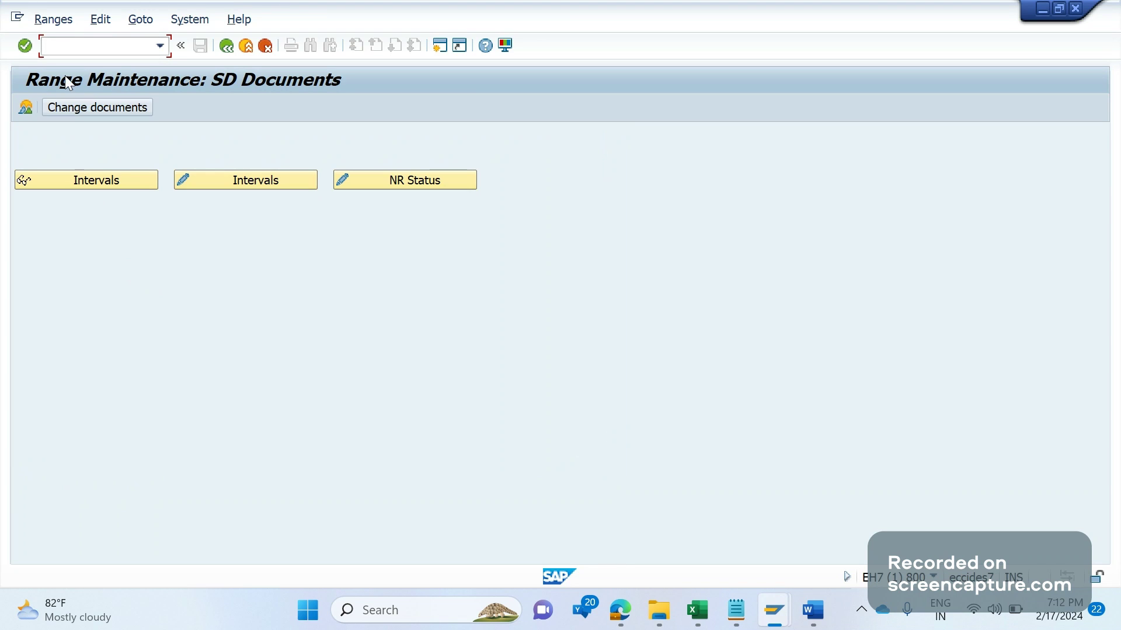
Step: Bring up the transport notice for the SD document number range intervals, read it, and cancel the transport
left_click(53, 20)
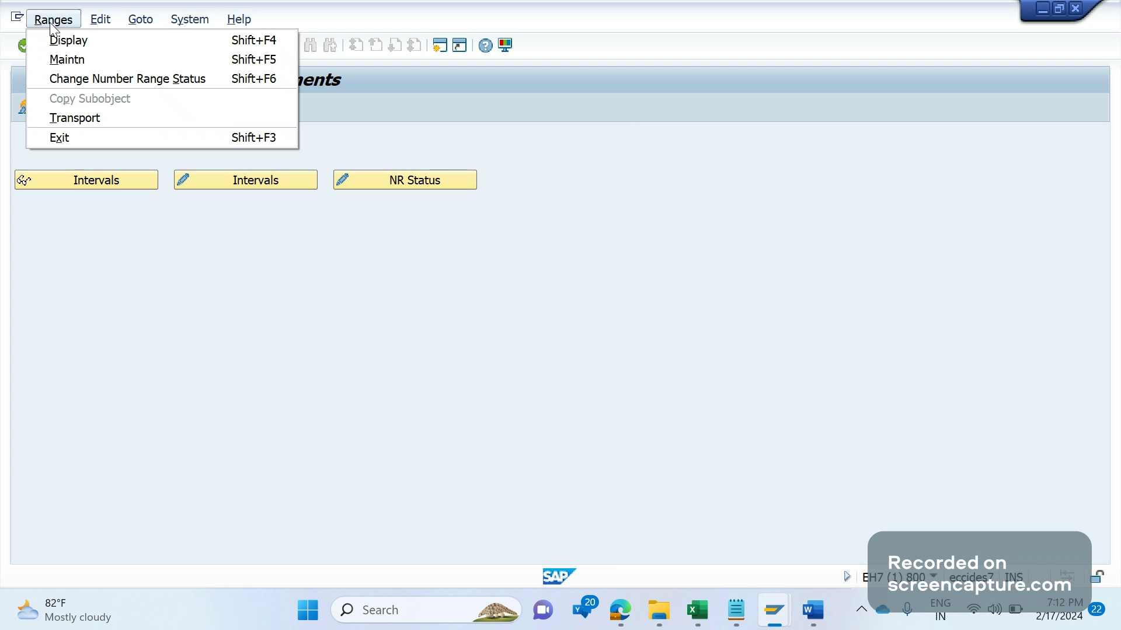
left_click(69, 119)
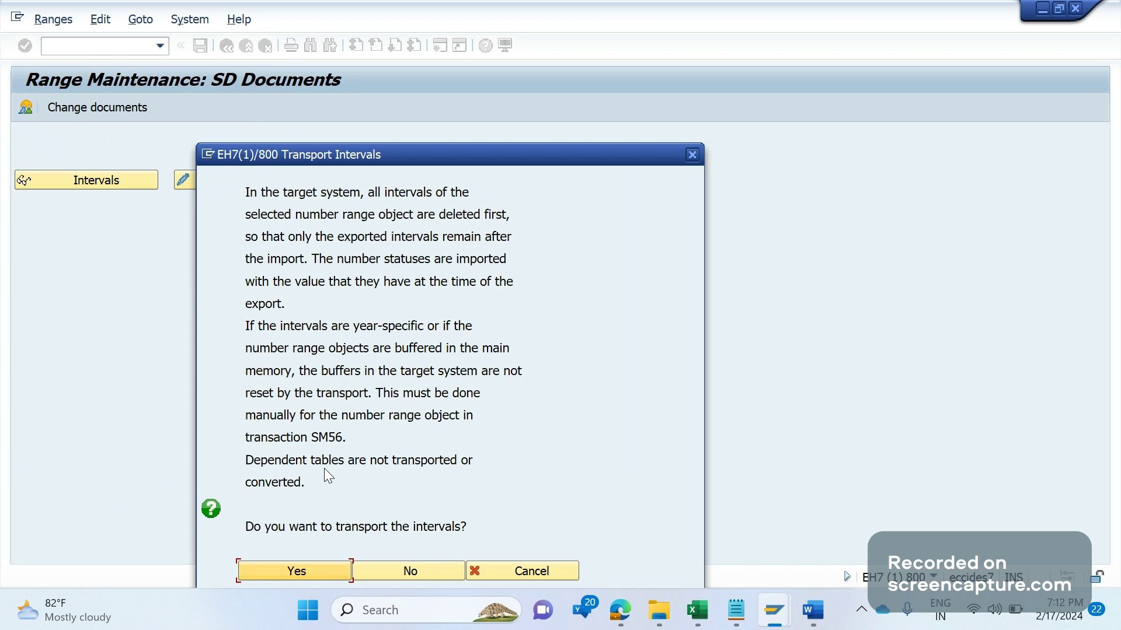
left_click(692, 155)
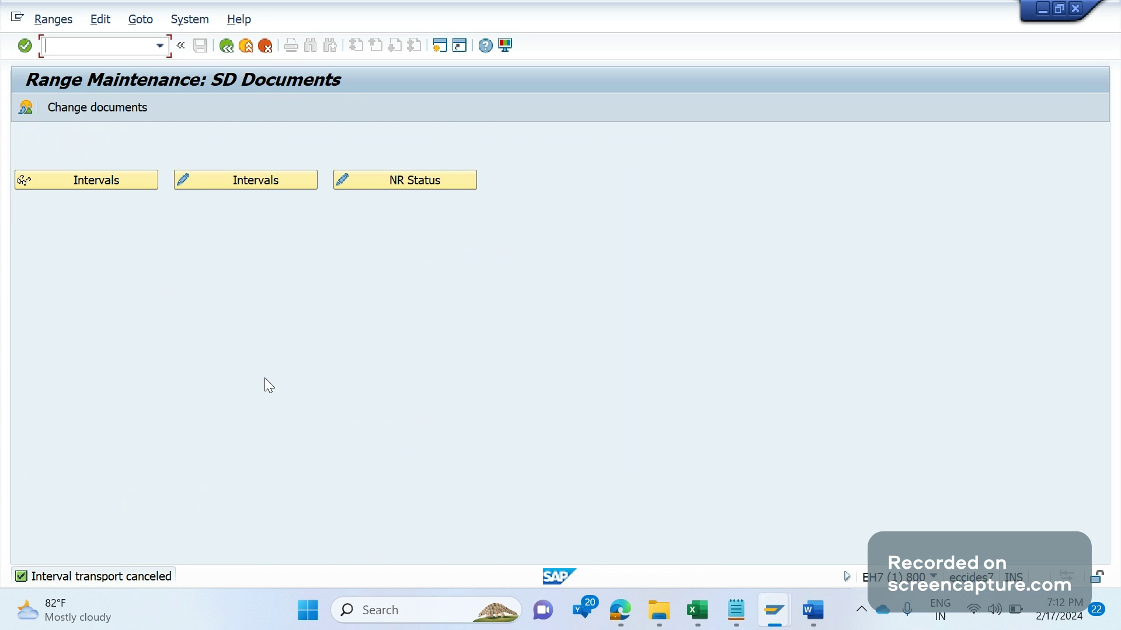
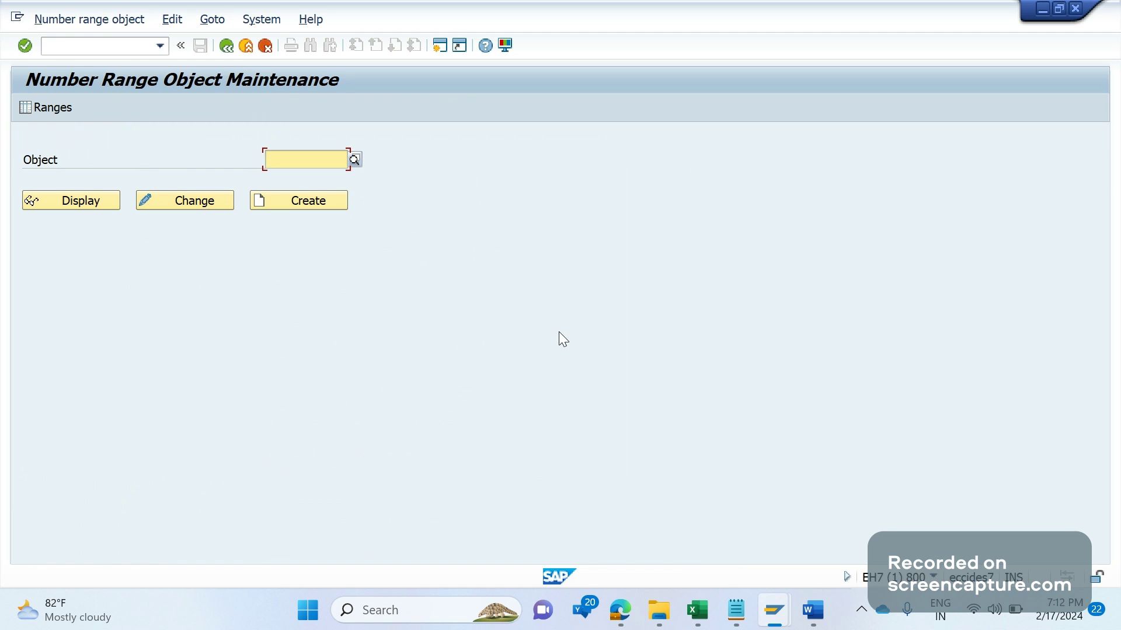
Step: Display the number range object RV_BELEG in Number Range Object Maintenance
type("r")
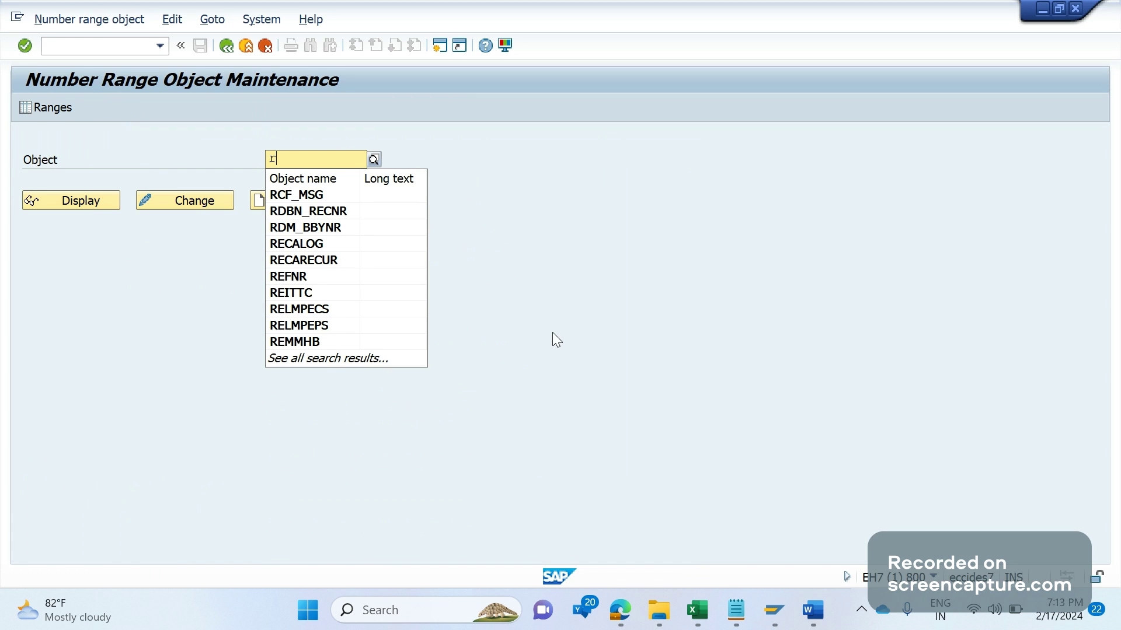
type("RV")
key("BackSpace")
key("BackSpace")
key("BackSpace")
type("RV")
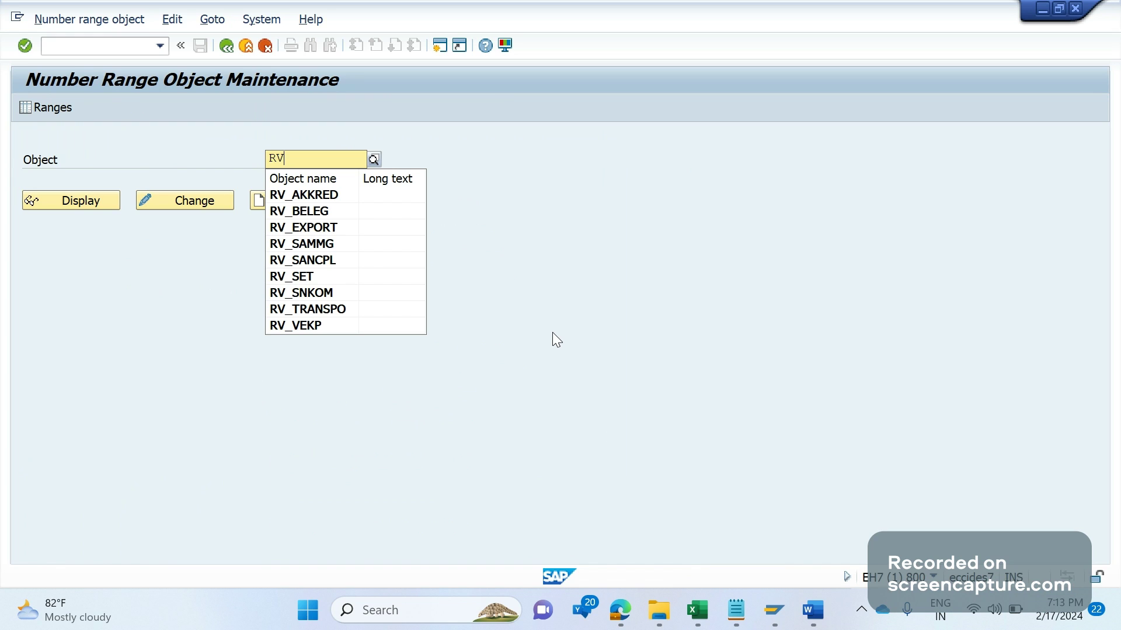
key("Down")
key("Down")
key("Return")
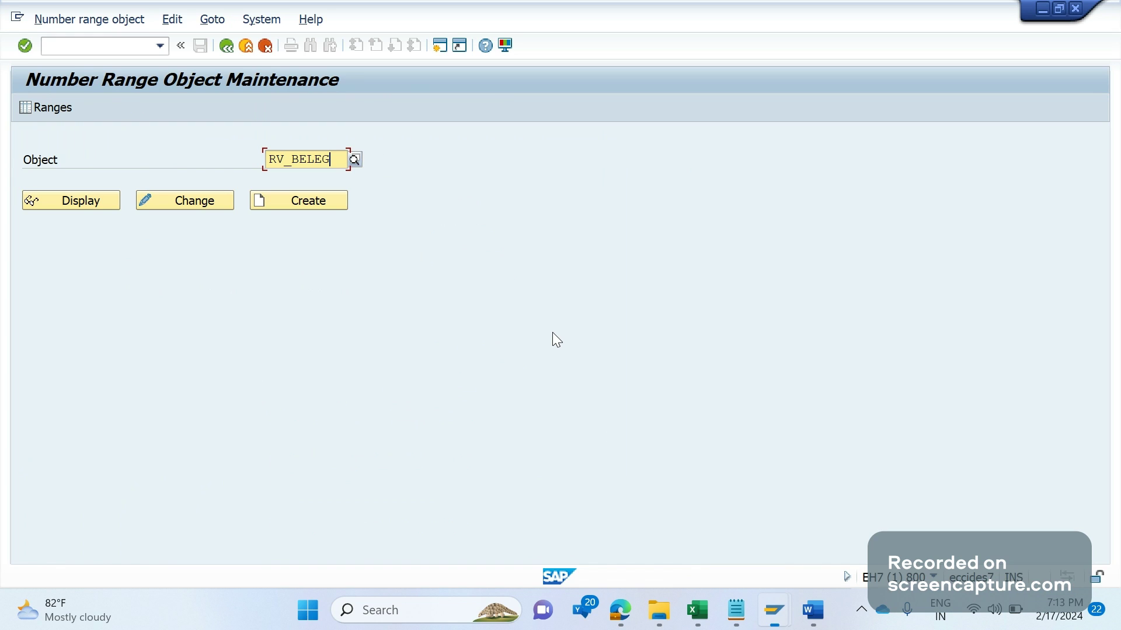
key("Tab")
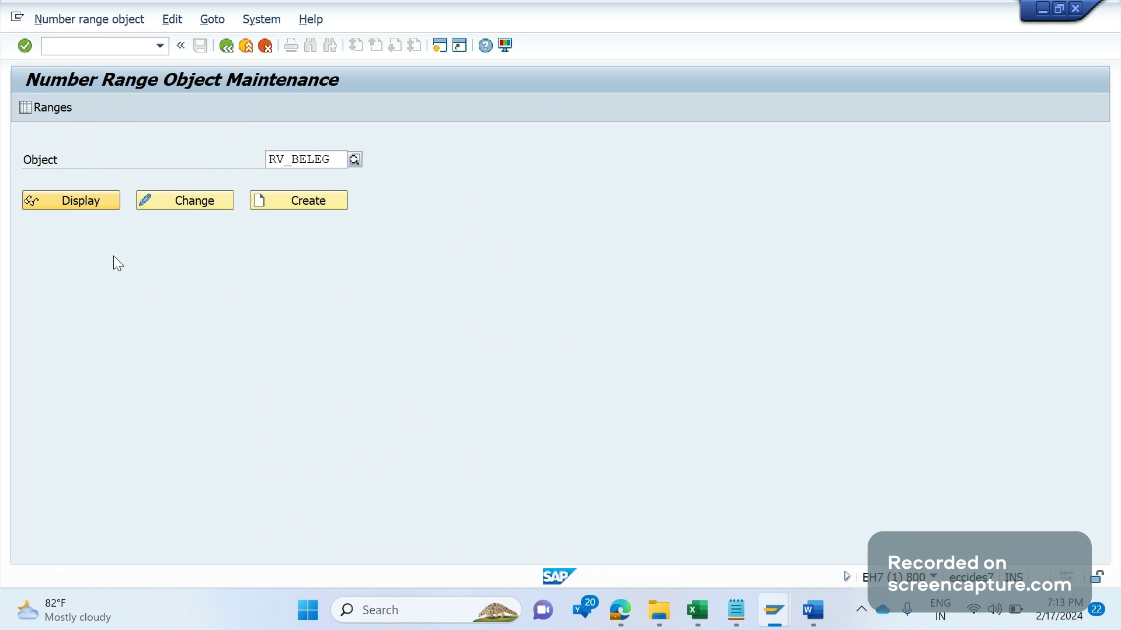
key("Return")
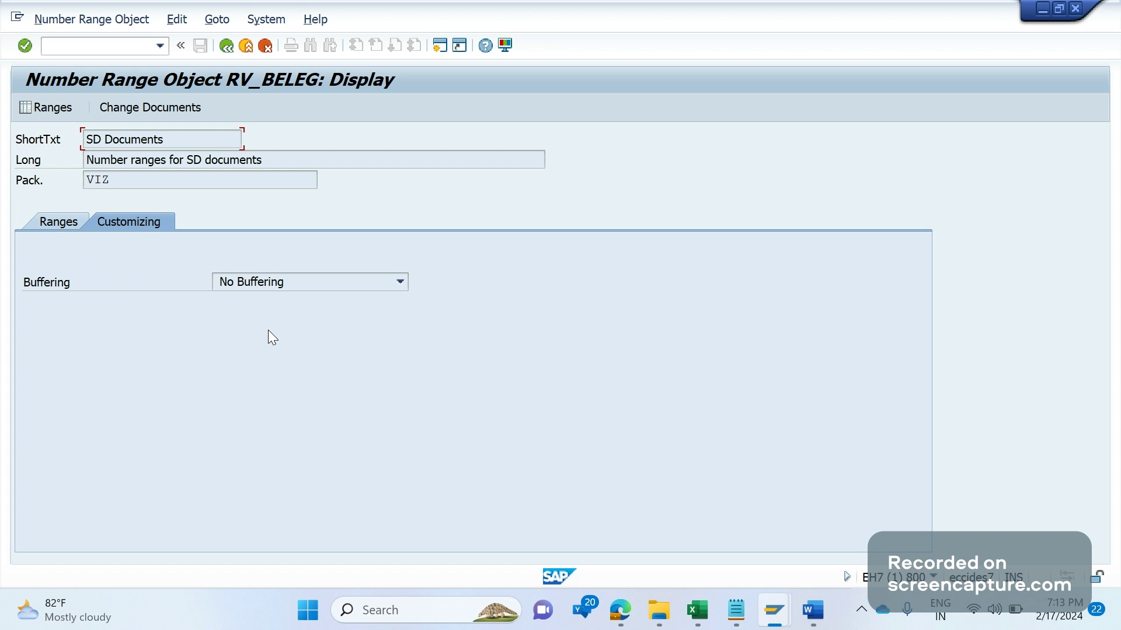
Step: Review the available buffering options of the RV_BELEG object and return to the object selection screen
left_click(344, 283)
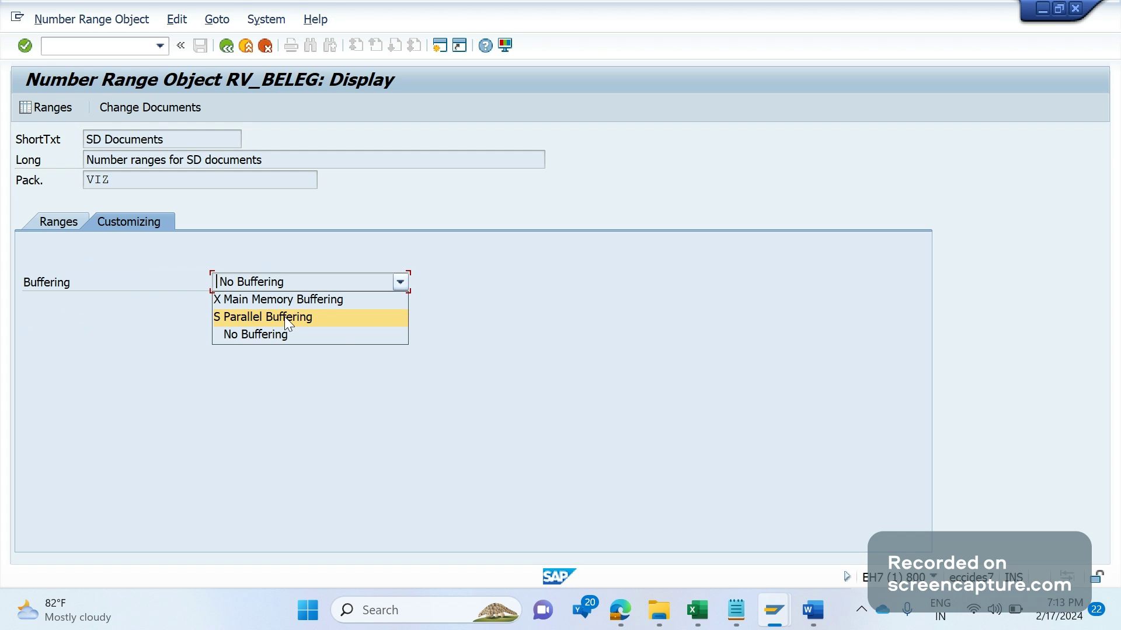
left_click(341, 338)
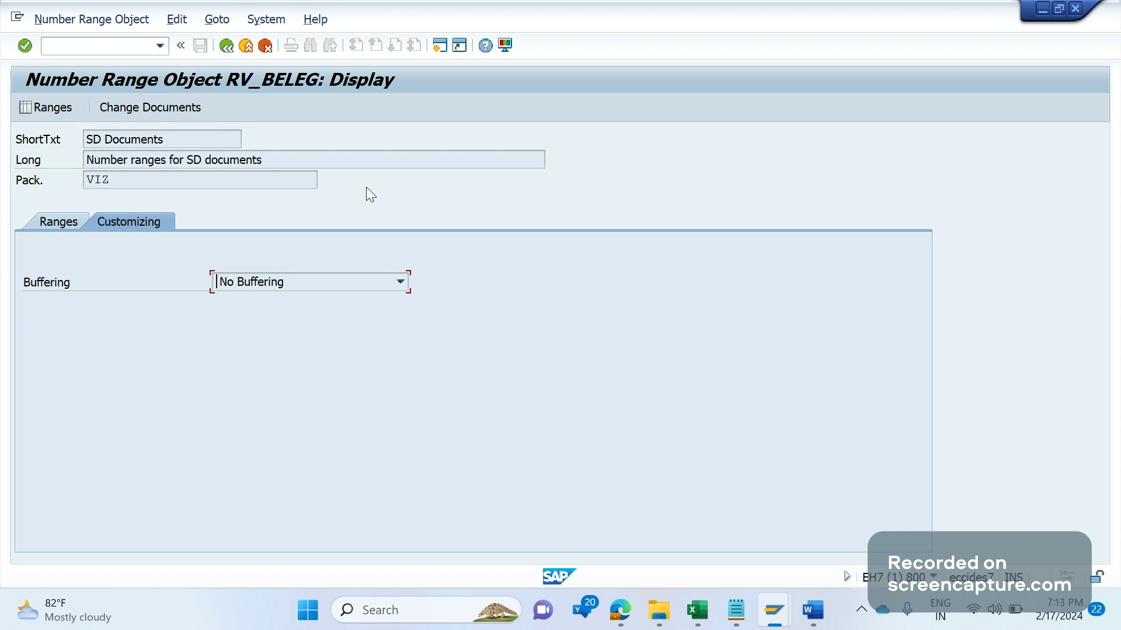
left_click(226, 46)
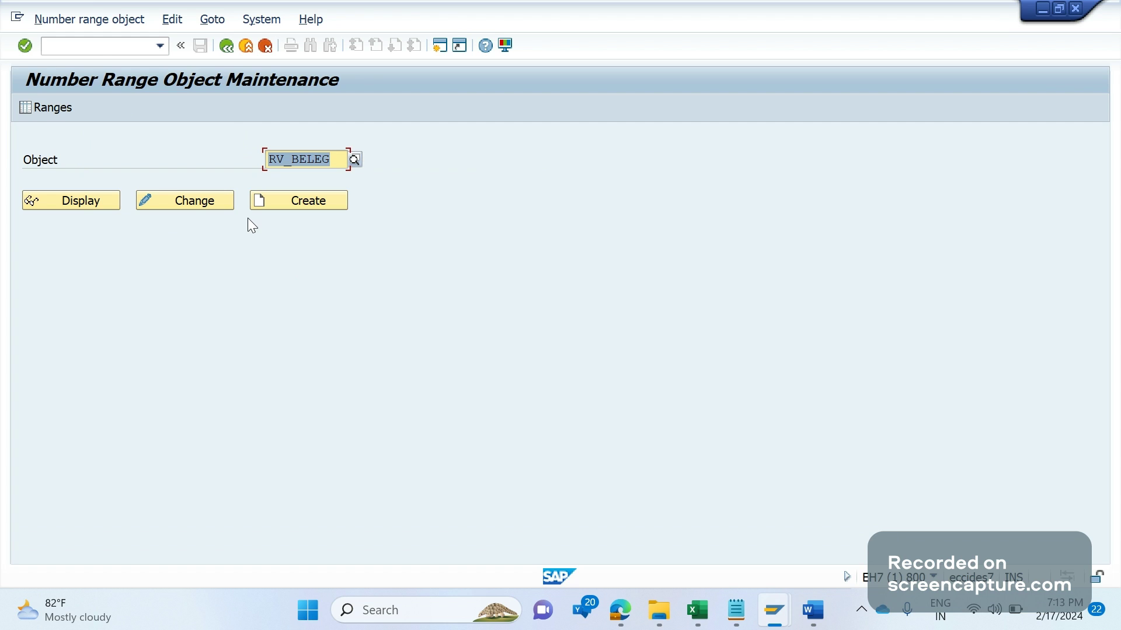
Step: Run transaction SE16N and load the number range intervals table NRIV
left_click(105, 53)
type("/")
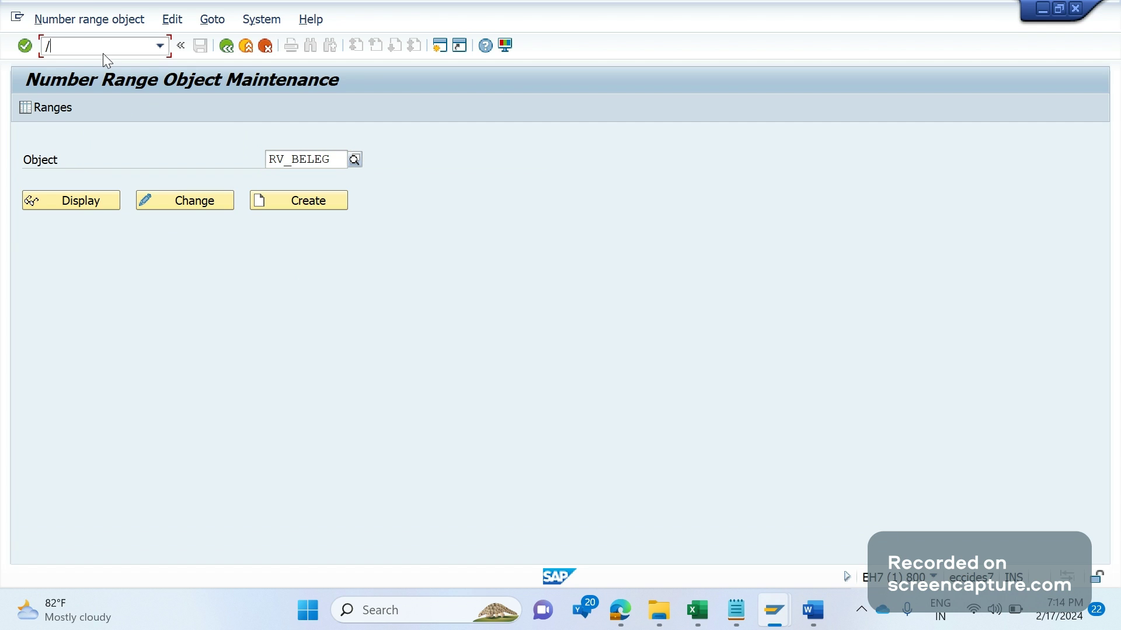
type("NSE16N")
key("Return")
type("N")
key("Down")
key("Return")
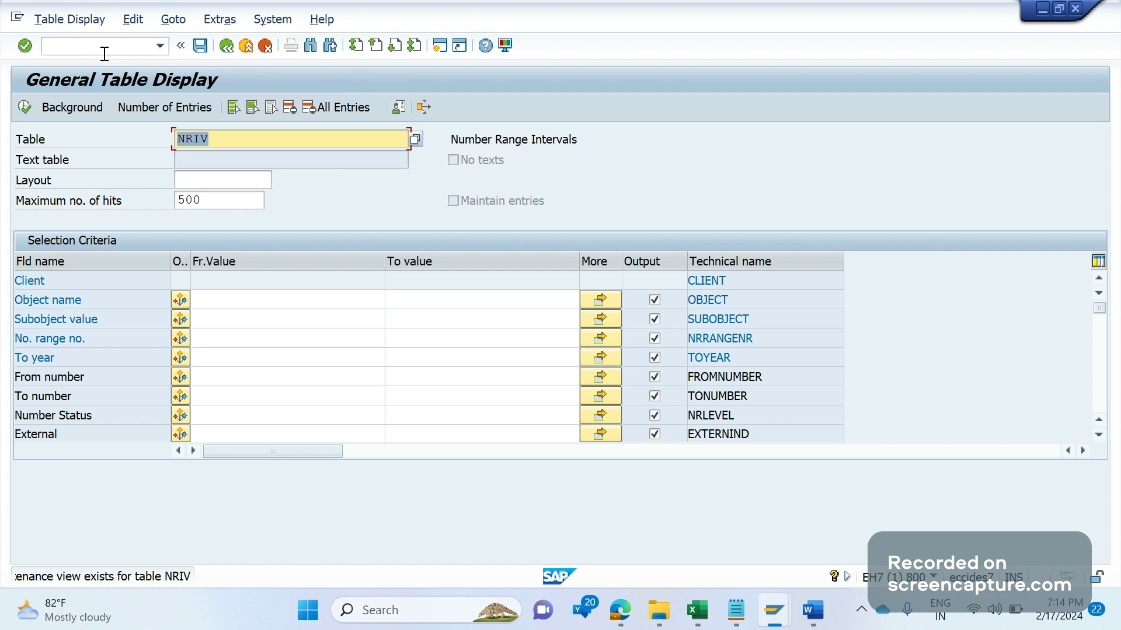
key("F8")
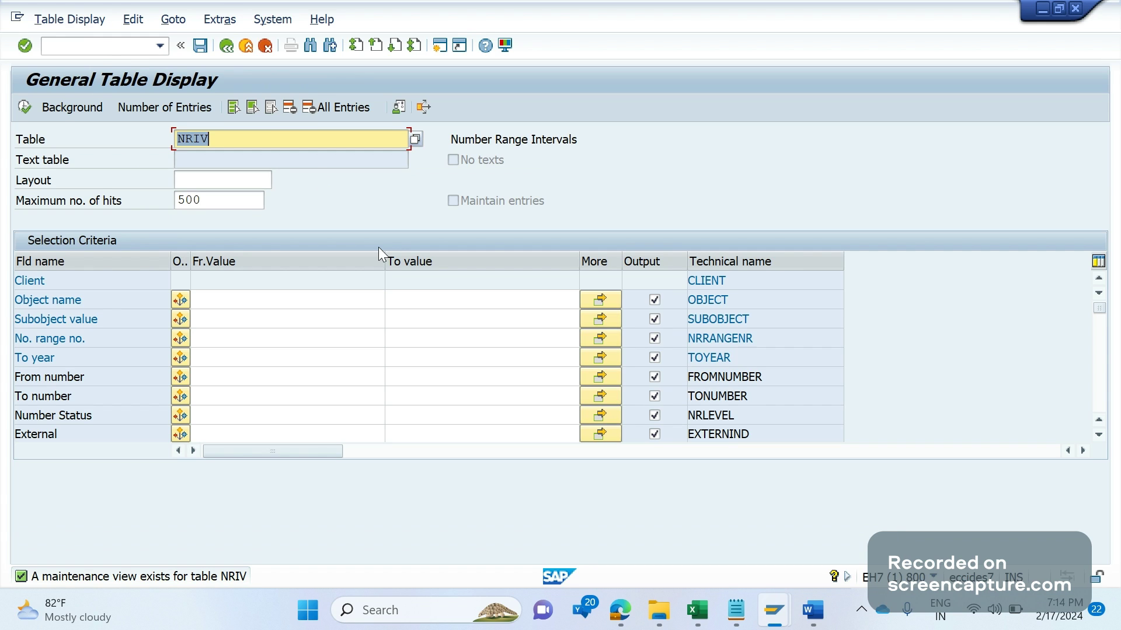
Step: Open transaction VN01 in a new session and display the SD document number range intervals
left_click(99, 49)
type("/OV")
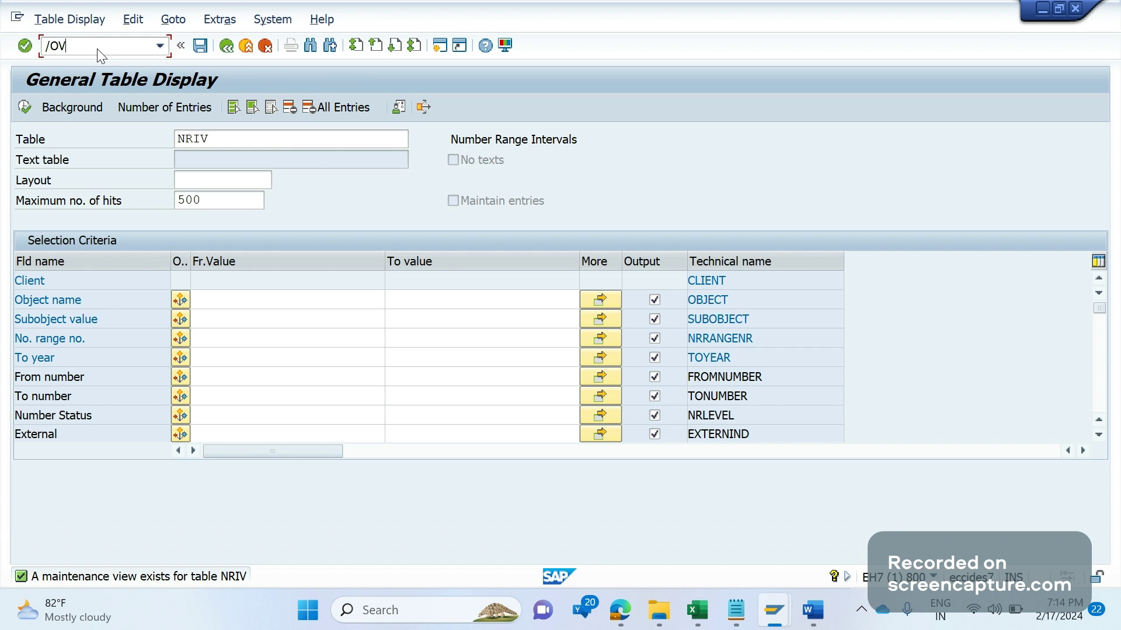
type("N01")
key("Return")
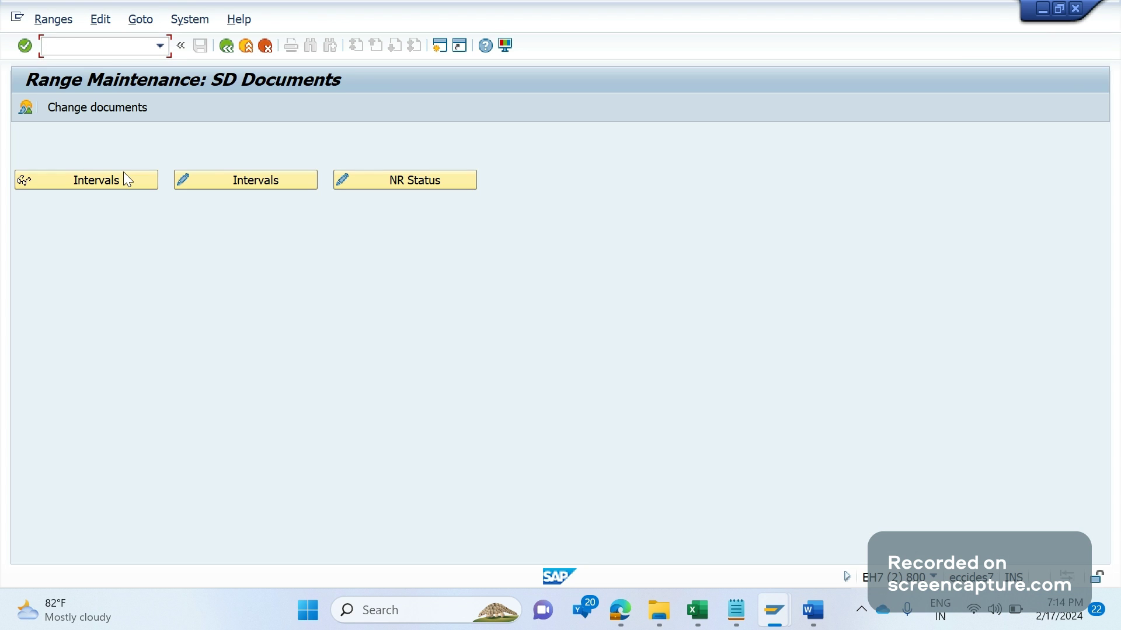
left_click(127, 176)
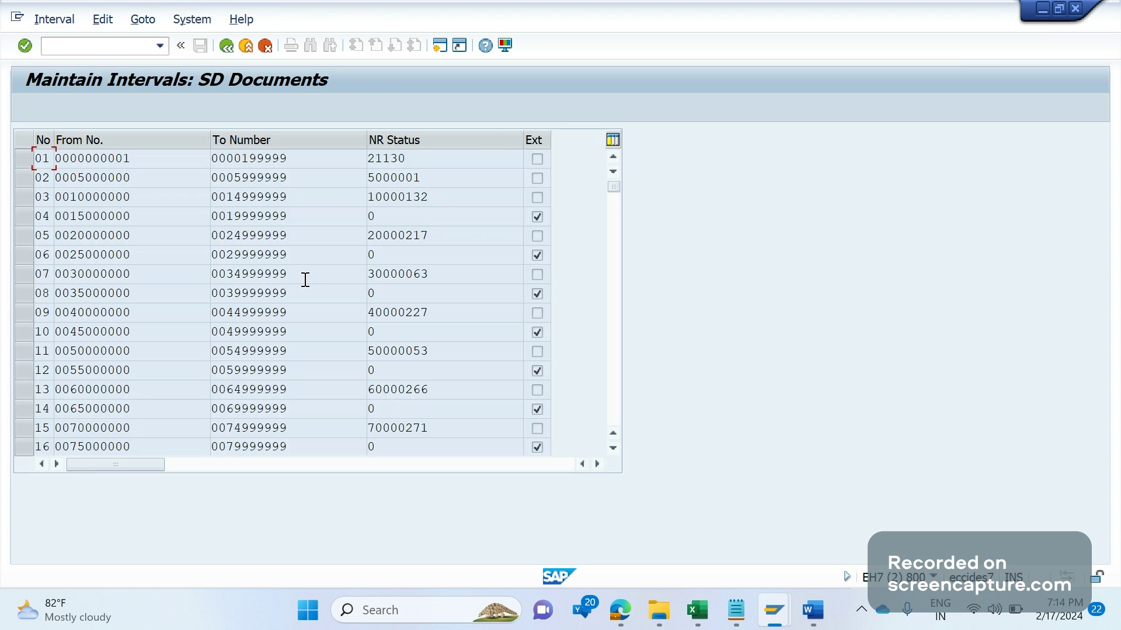
Step: Return to the NRIV table selection, filter the object name by RV_BELEG and display the matching number range entries
key("alt+Tab")
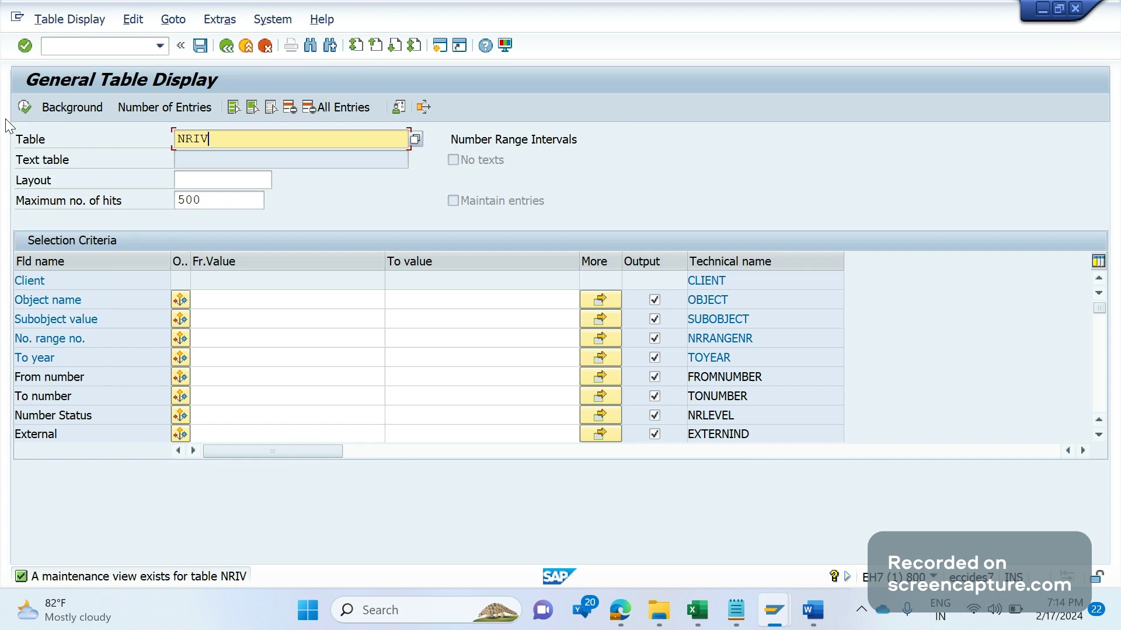
left_click(232, 301)
type("RV_")
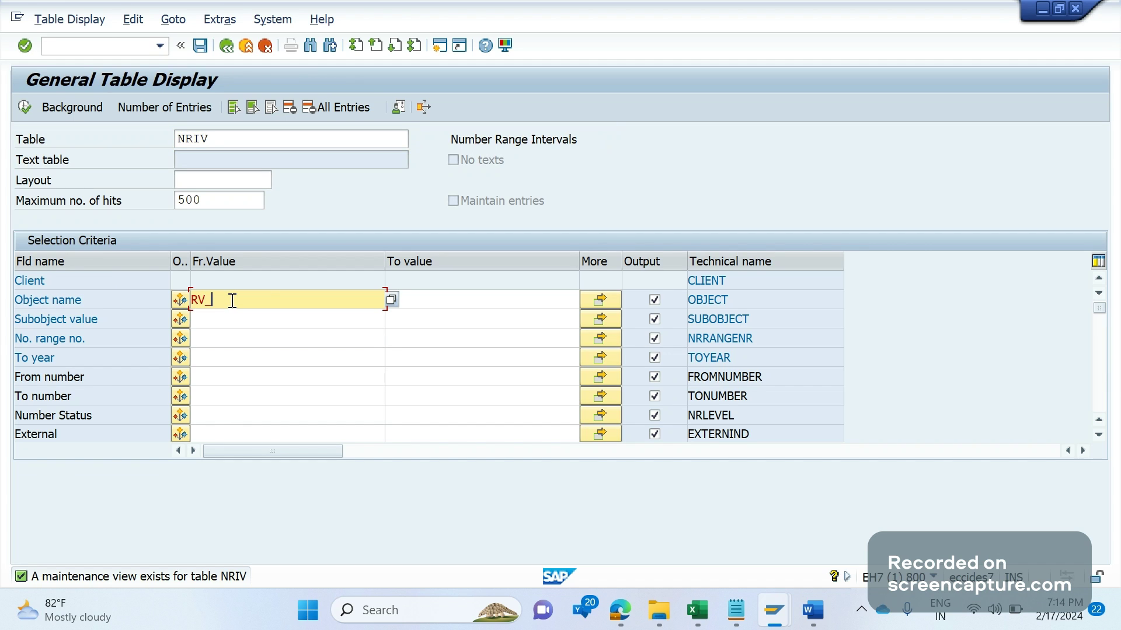
type("BELEG")
left_click(27, 114)
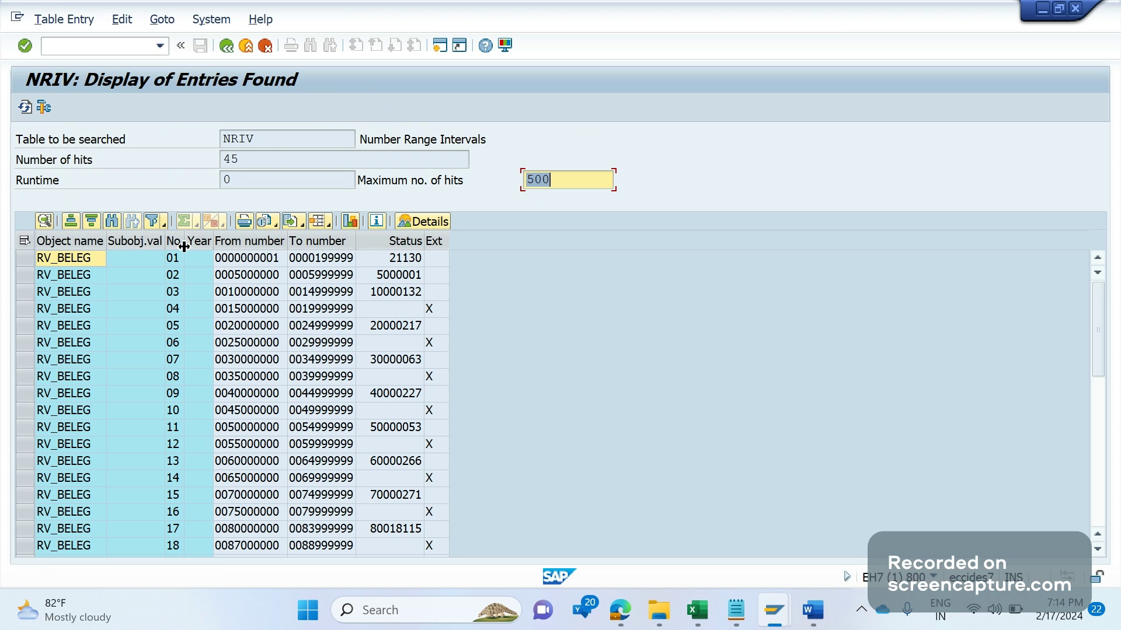
Step: Examine the interval number, from number, to number, status and external indicator columns of the RV_BELEG entries in NRIV
key("Tab")
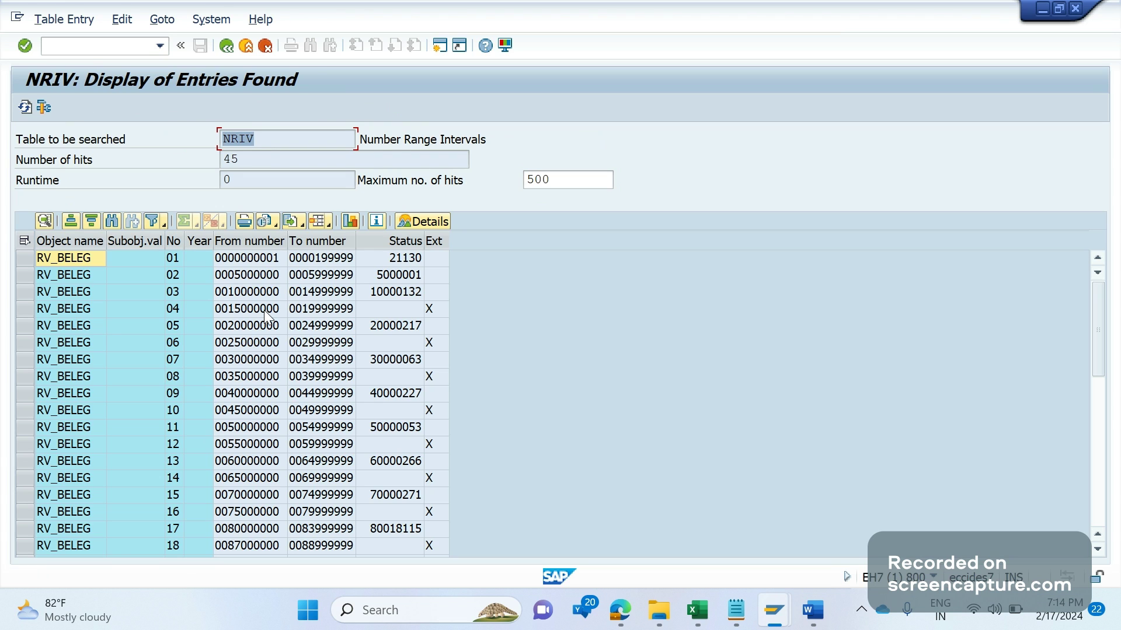
key("alt+Tab")
key("alt+Tab")
left_click(169, 242)
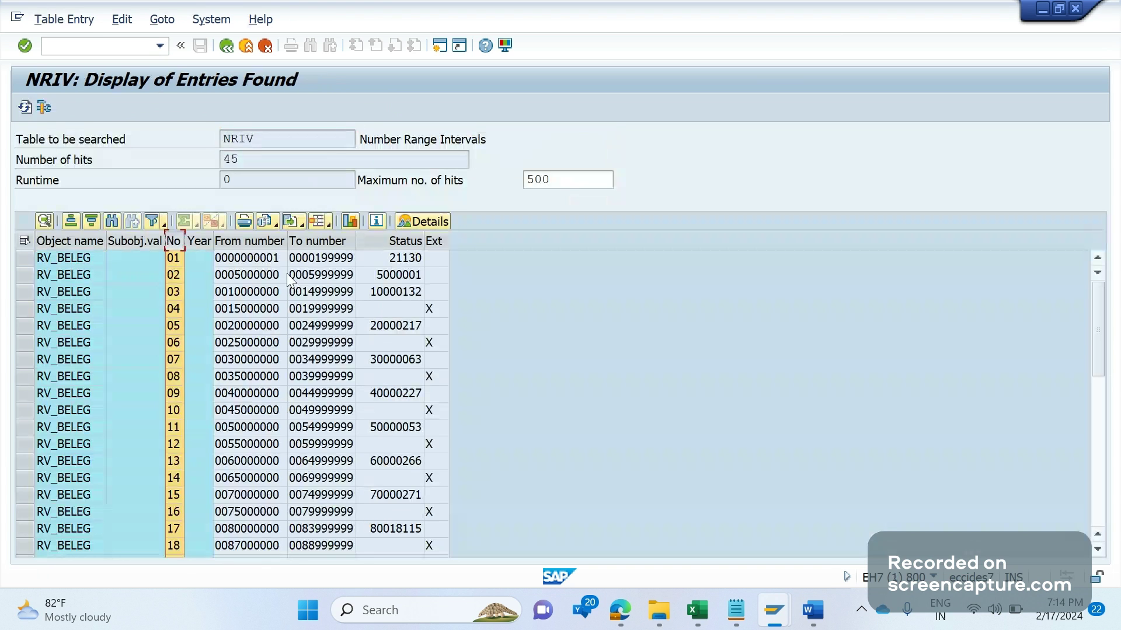
left_click(260, 242)
left_click(319, 241)
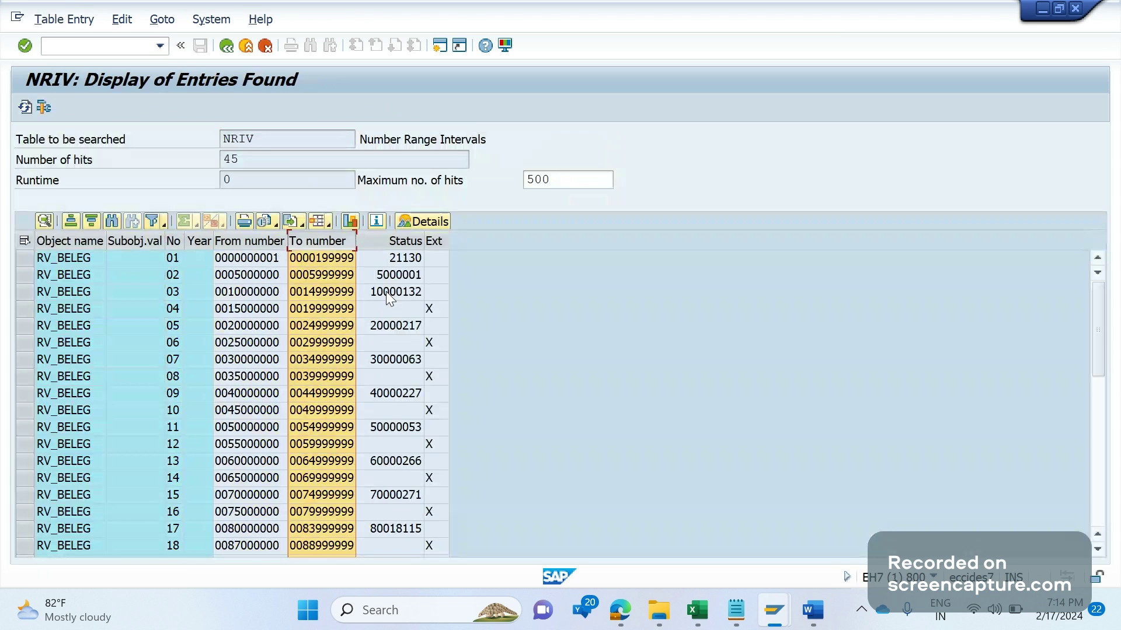
left_click(401, 306)
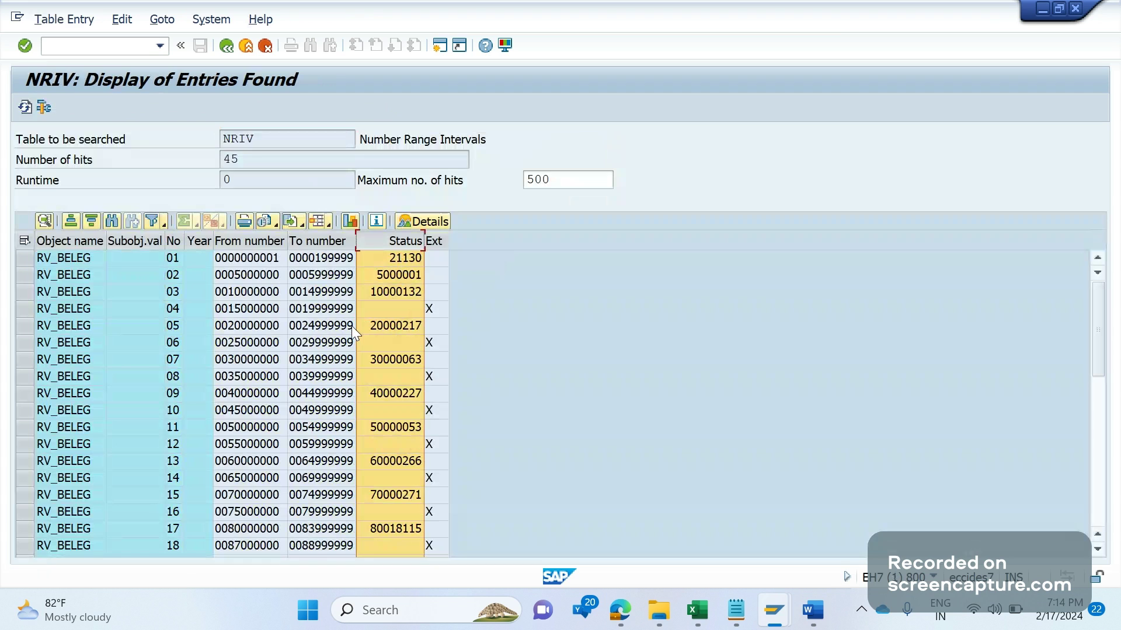
left_click(61, 265)
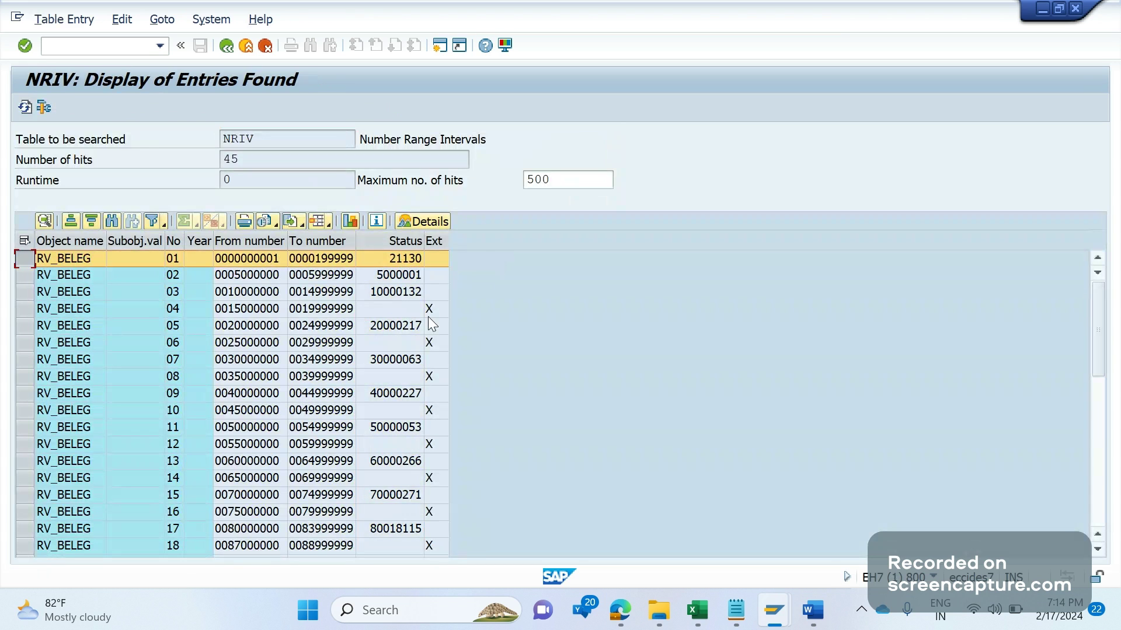
left_click(434, 241)
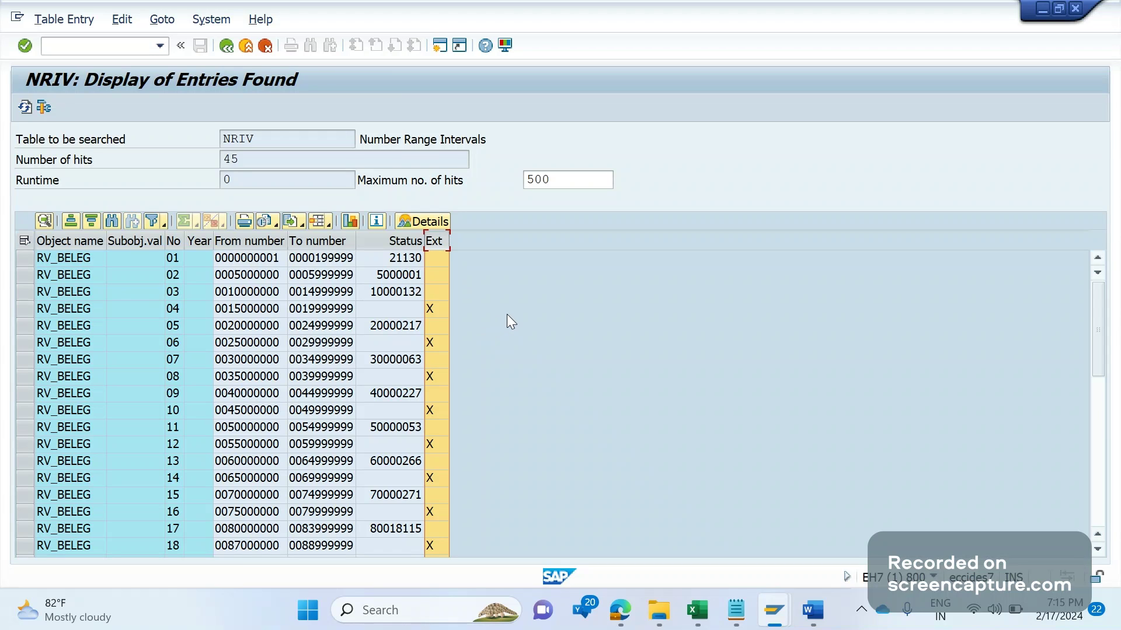
Step: Switch to Notepad, append ". Table: NRIV" to the tcodes line and add the line "2. Extend factory calendar"
left_click(733, 615)
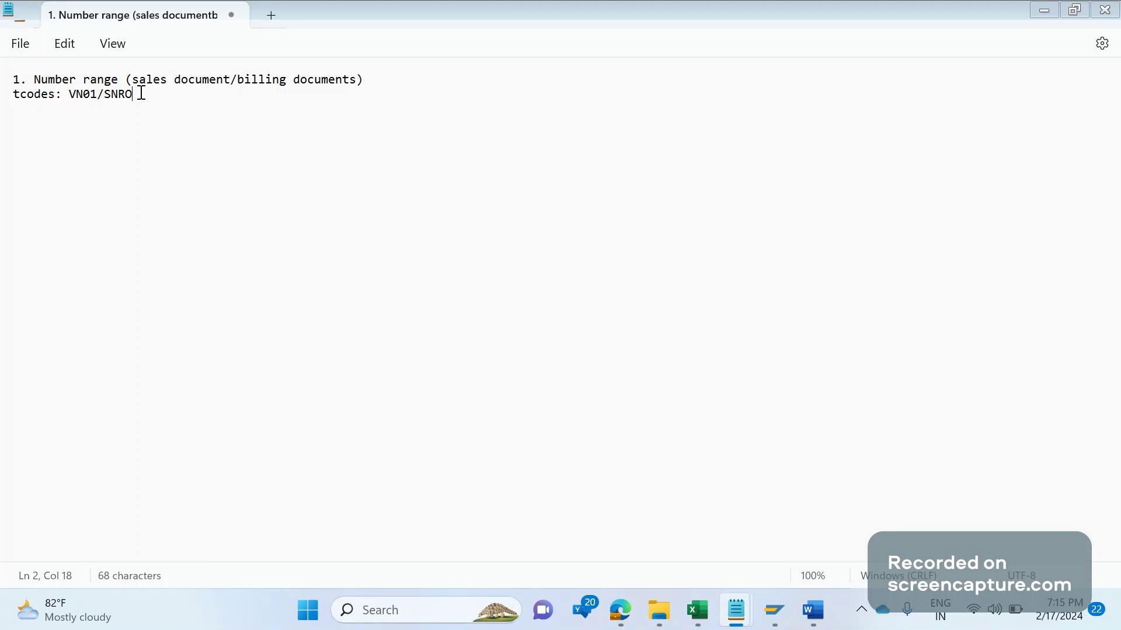
type(". Table: NRIV")
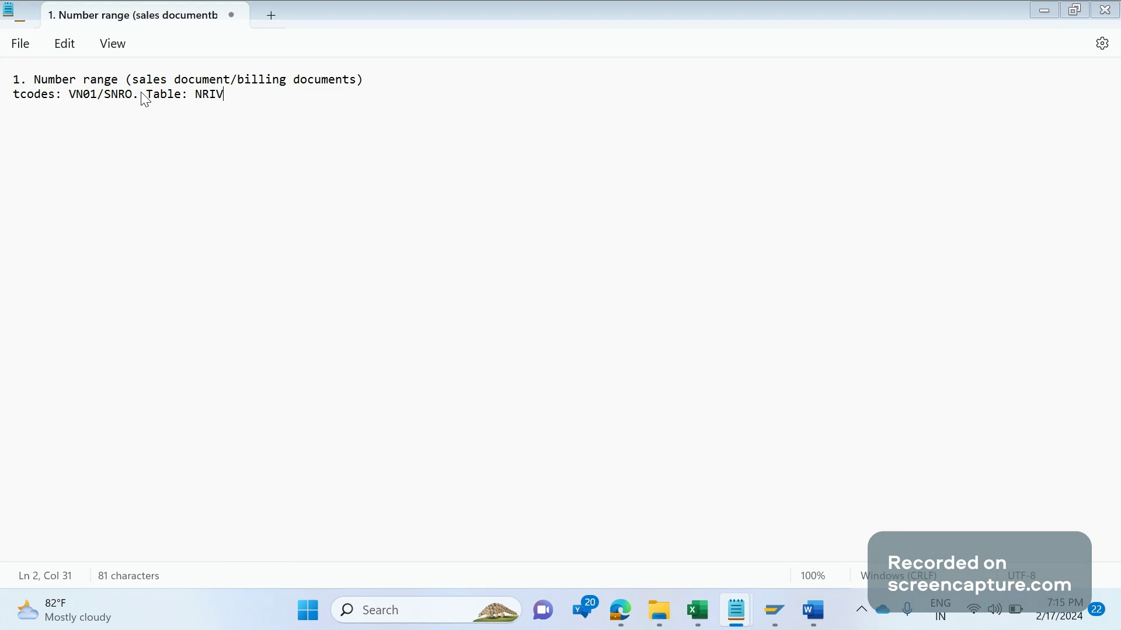
key("Return")
type("2. Extend factory c")
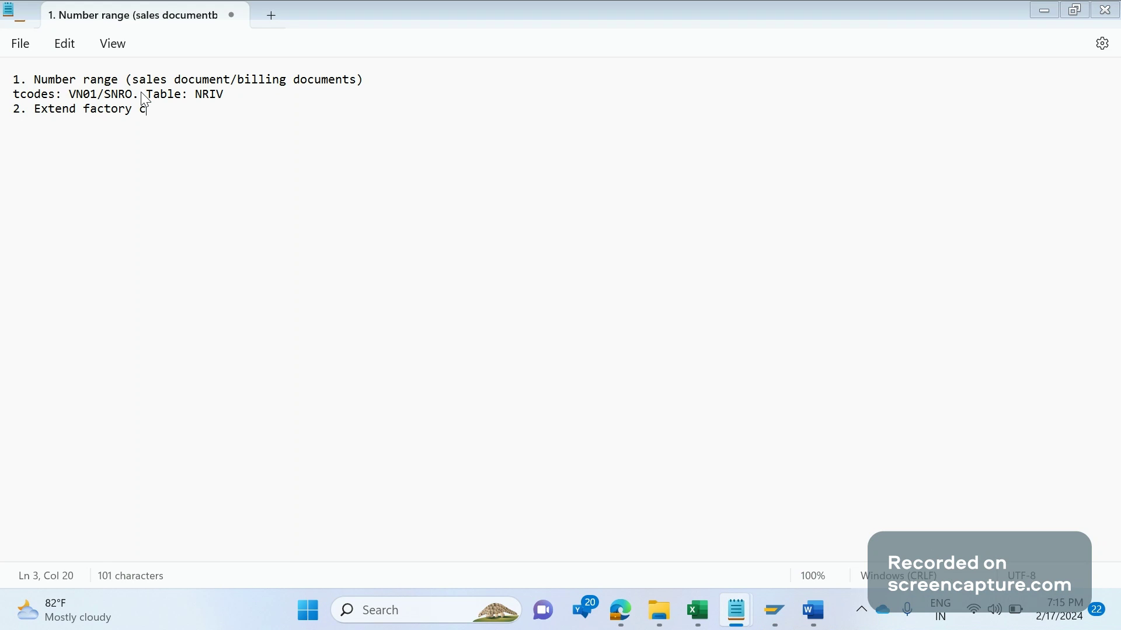
type("alendar")
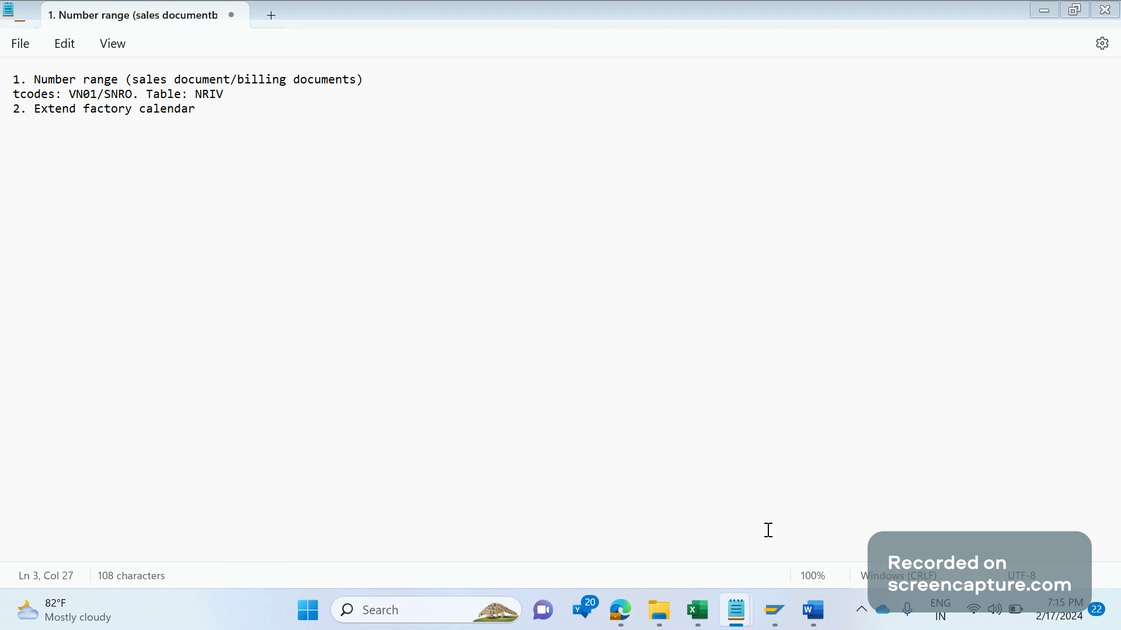
Step: Switch back to the SAP session showing the SD document intervals and run transaction SCAL from it
left_click(774, 611)
left_click(843, 522)
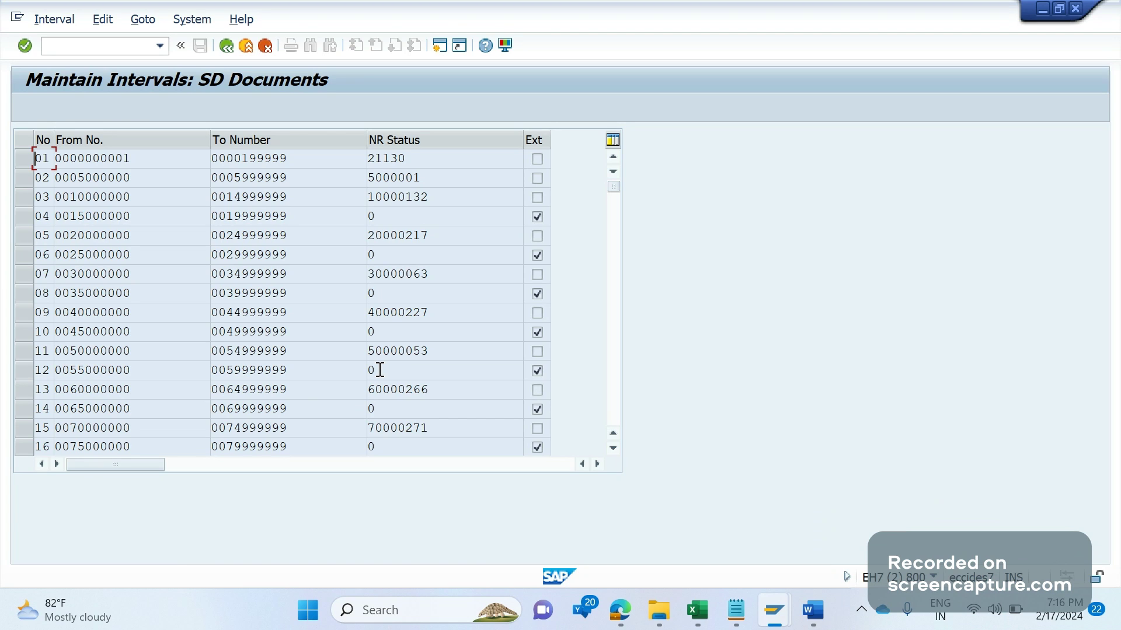
left_click(114, 52)
type("/nscal")
key("Return")
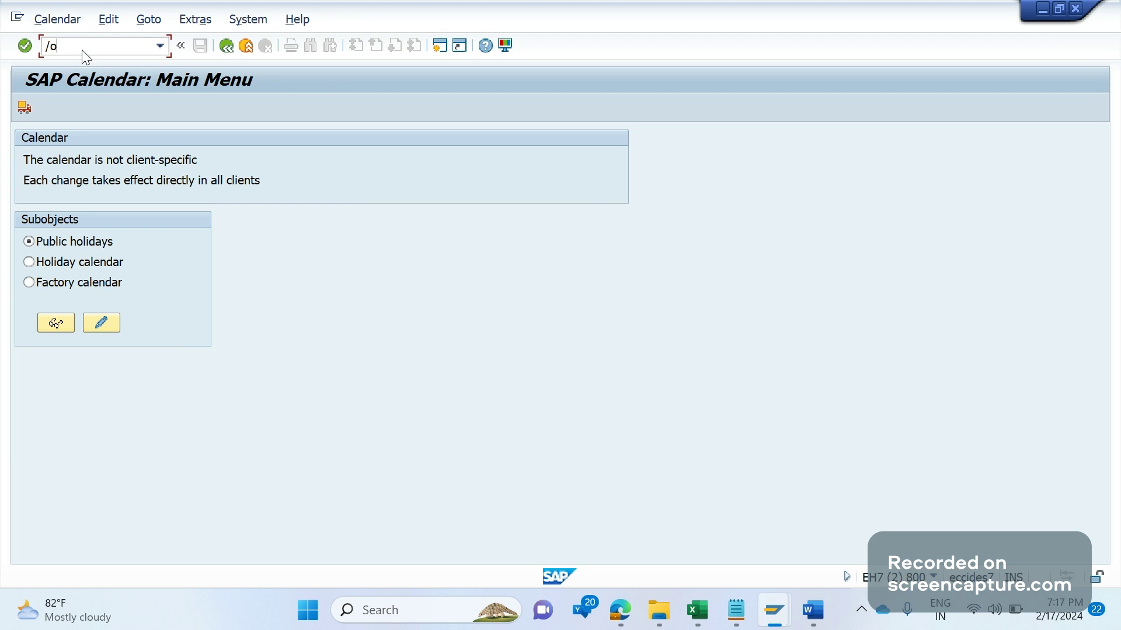
Step: Open transaction VN01 in a new session and look up the transport option for the SD document ranges
key("Return")
type("VN")
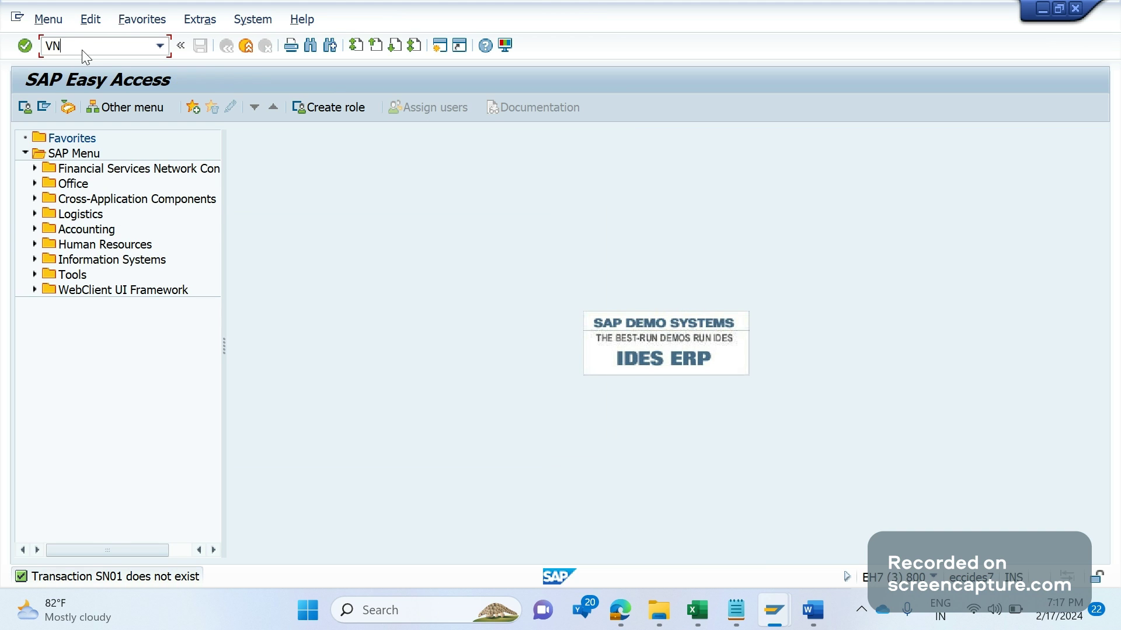
type("01")
key("Return")
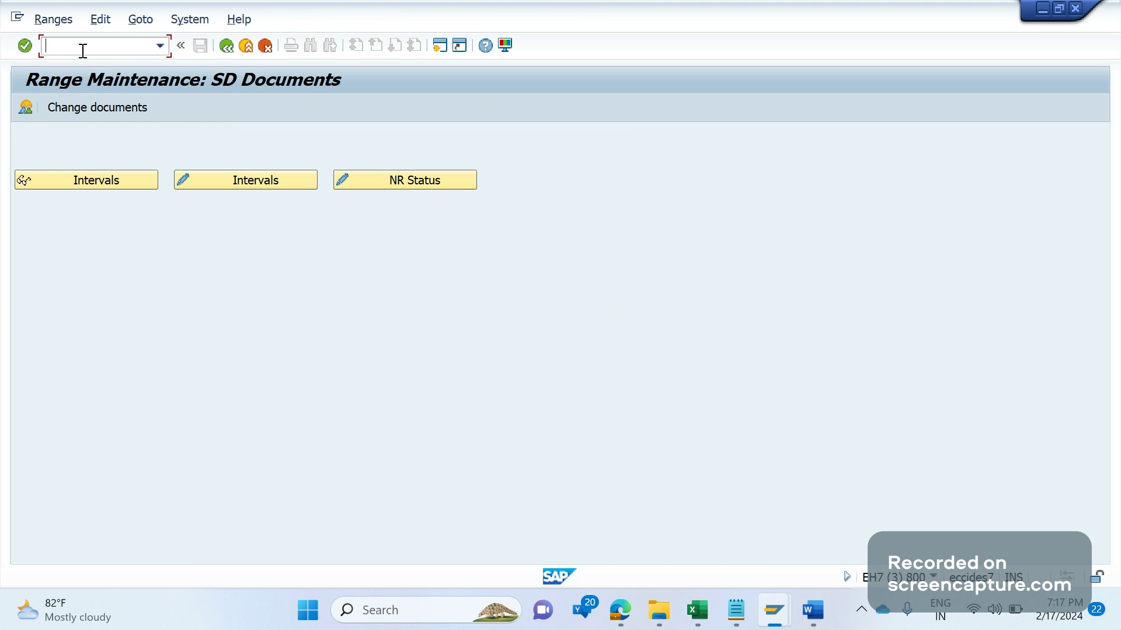
left_click(53, 20)
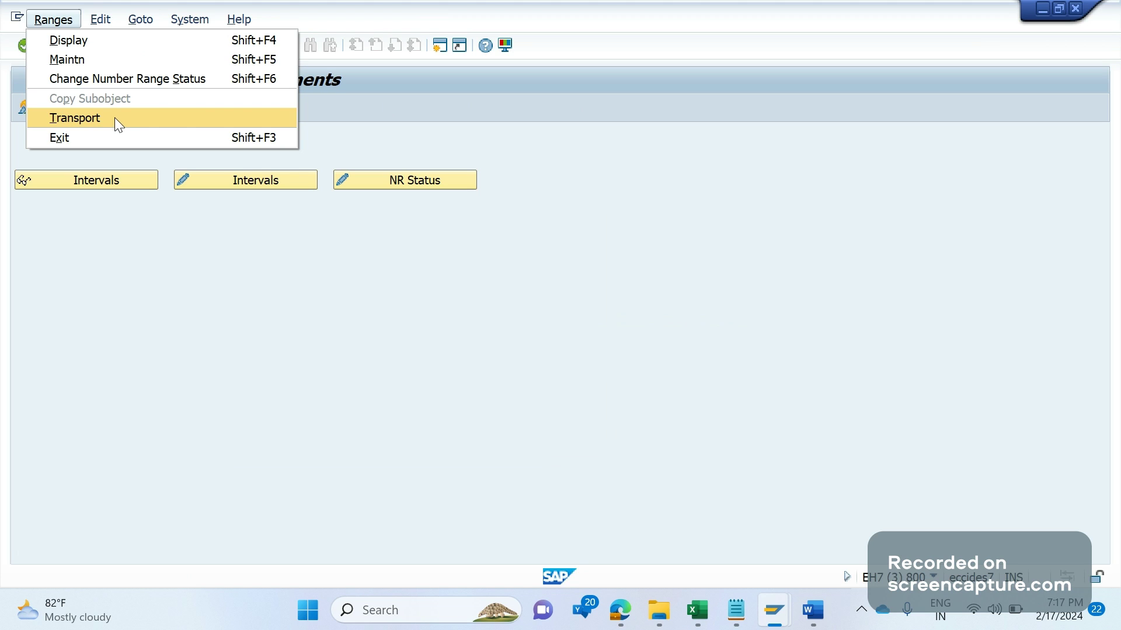
key("shift+F3")
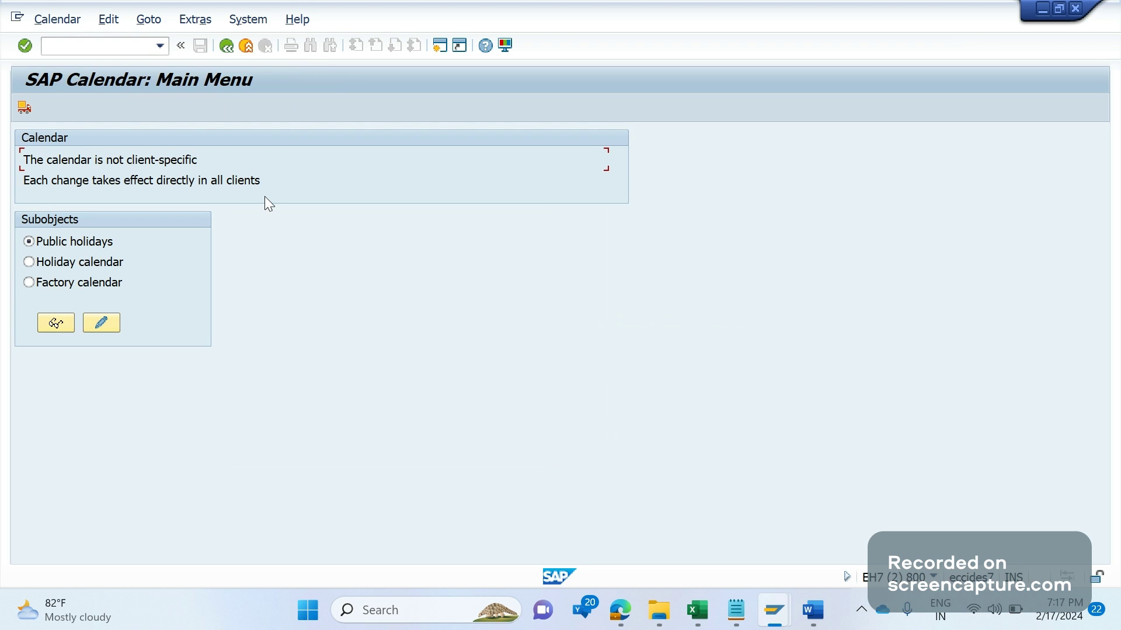
Step: In the SCAL session, call up the calendar transport and review its notice about public holidays and factory calendars
left_click(58, 20)
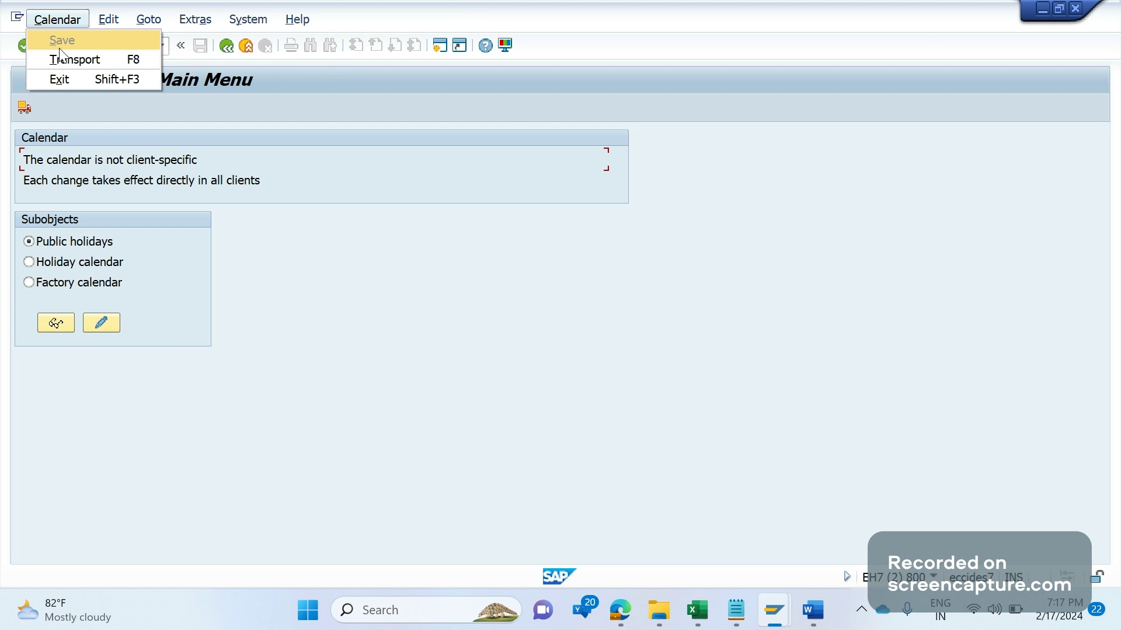
left_click(96, 71)
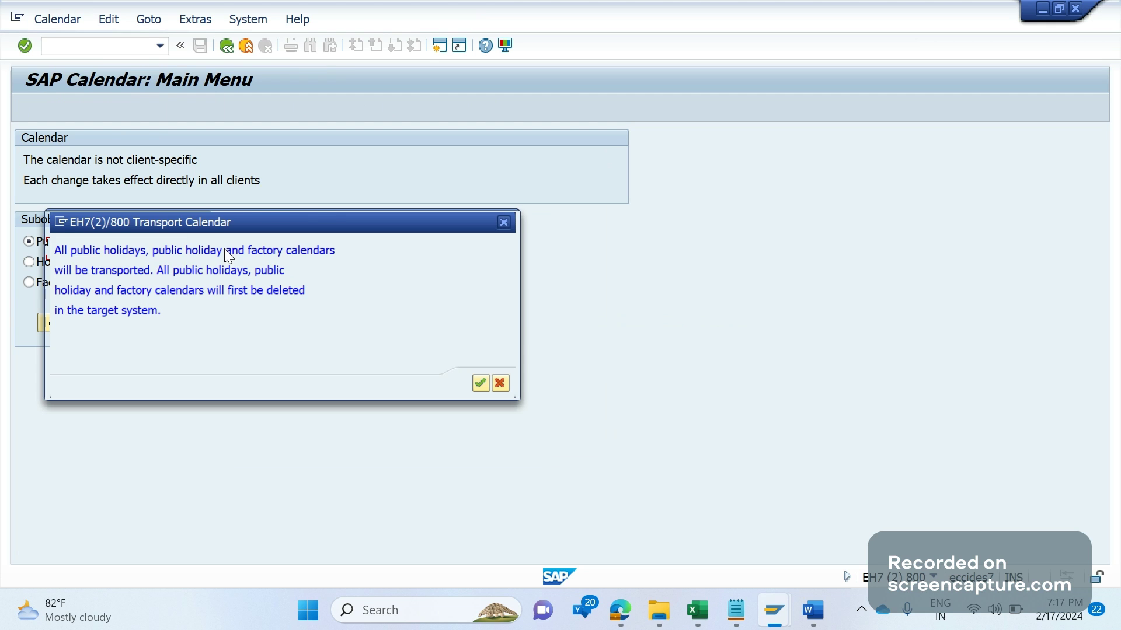
left_click_drag(260, 223, 474, 237)
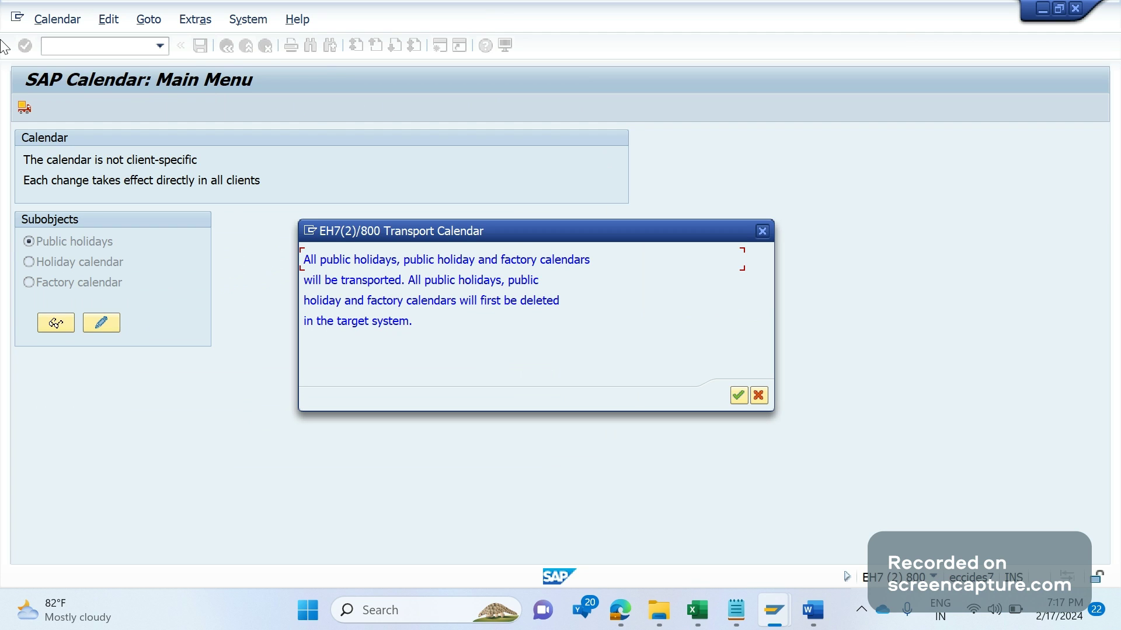
Step: In Notepad, add the line "tCODE: SCAL, Tables: TFACD, TFACS, TFACT" below the factory calendar heading
left_click(737, 610)
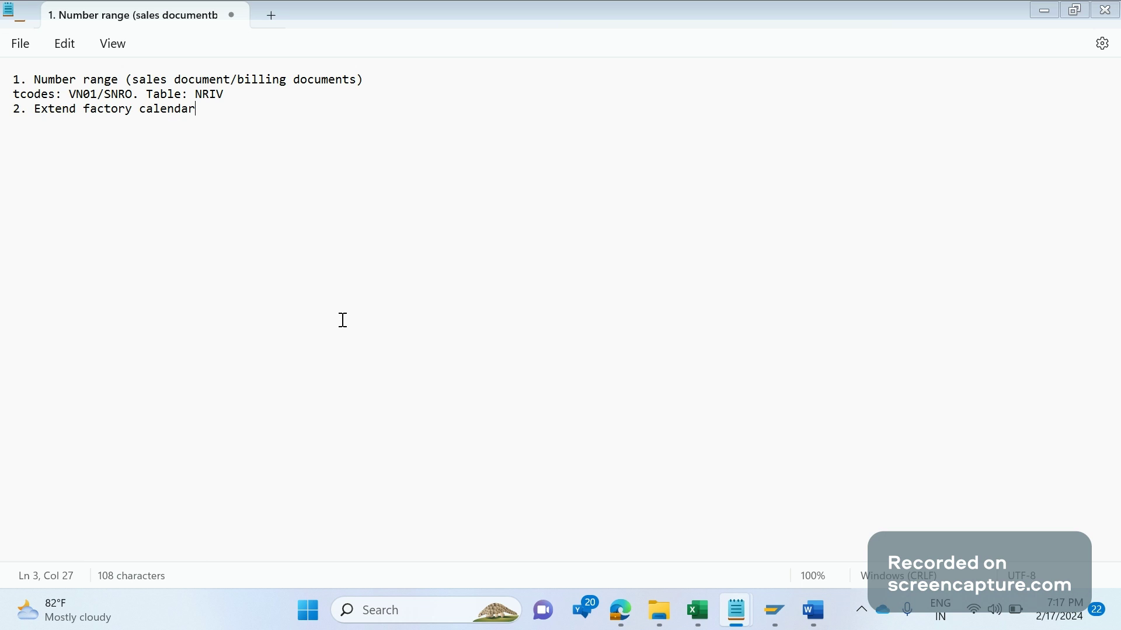
key("Return")
type("tCODE")
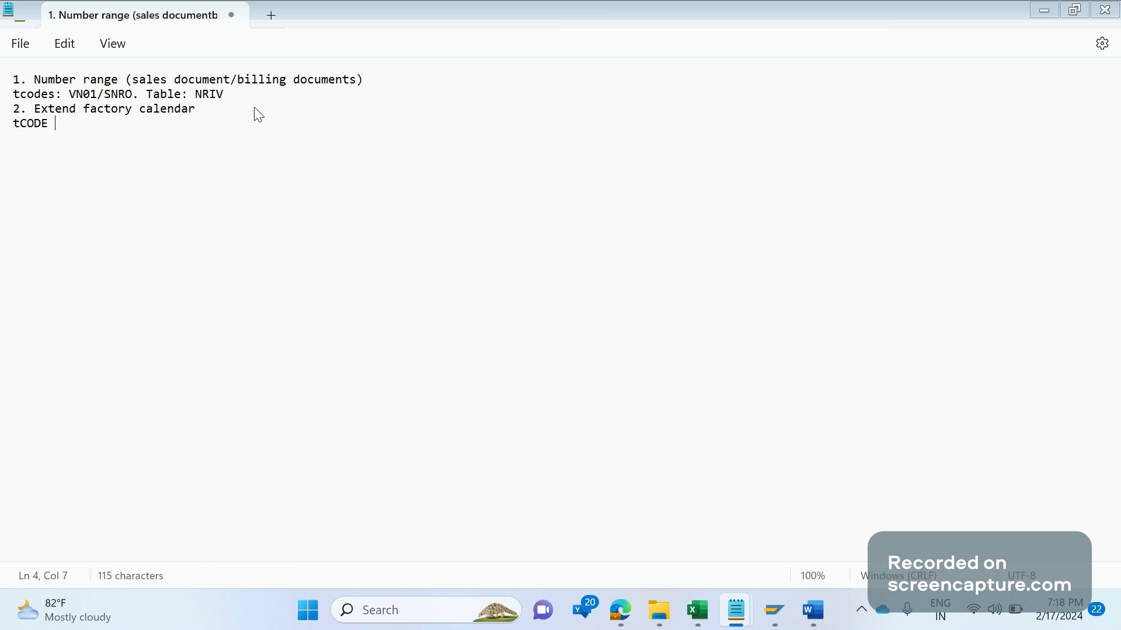
type("  SCAL, Tables")
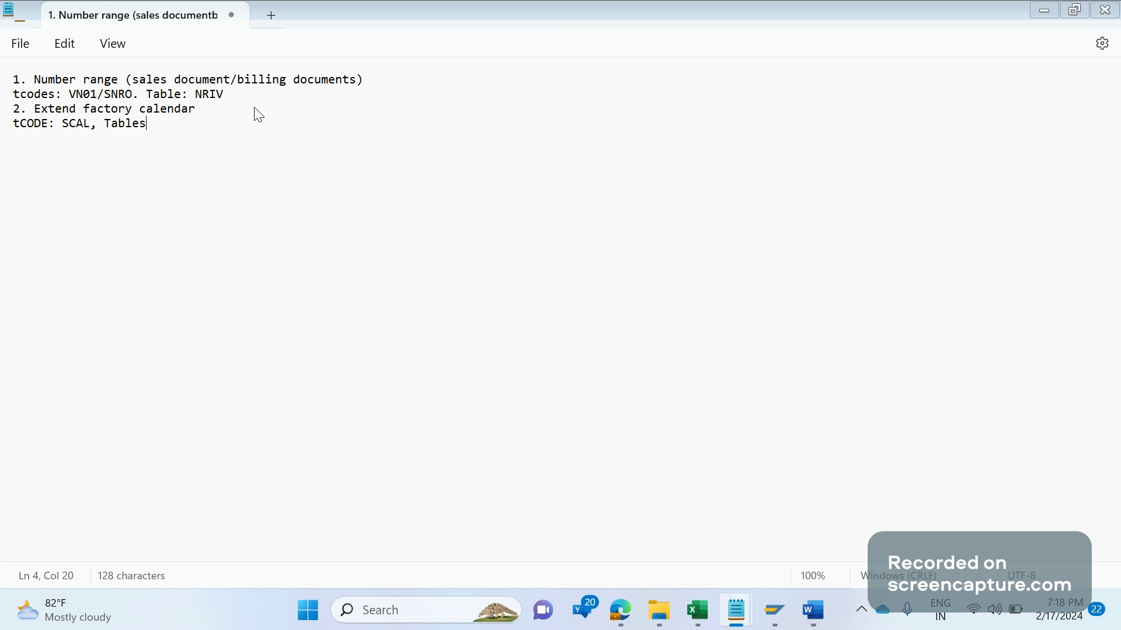
type(": TFACD, TFACS, TFACT")
Step: Switch to the SAP session with VN01, open General Table Display there and display the entries of table TFACD
left_click(769, 621)
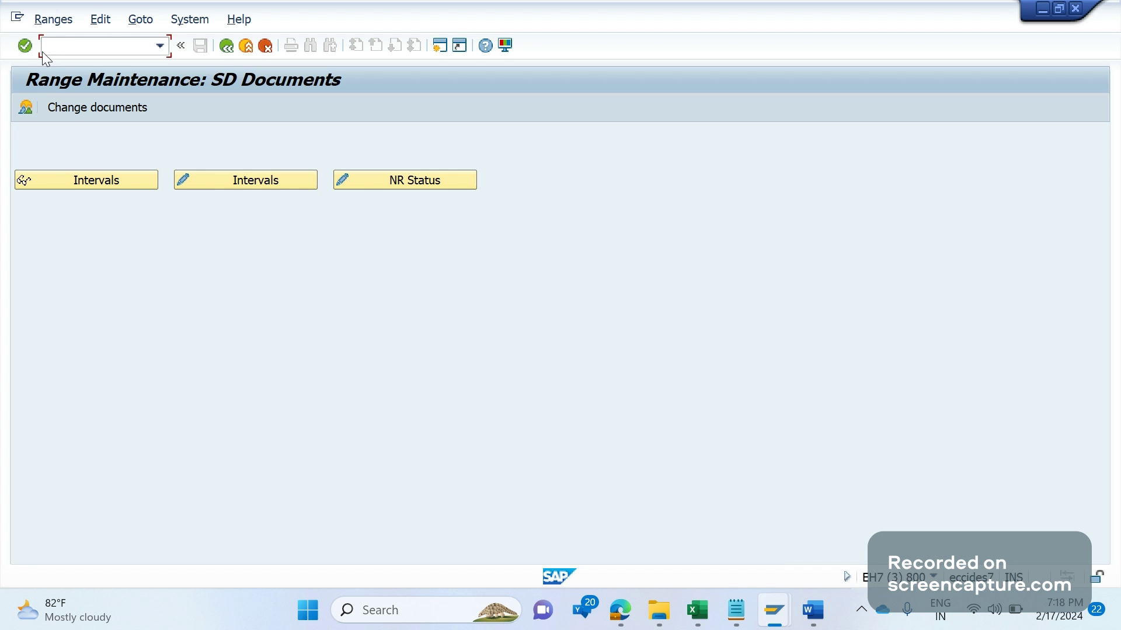
key("Return")
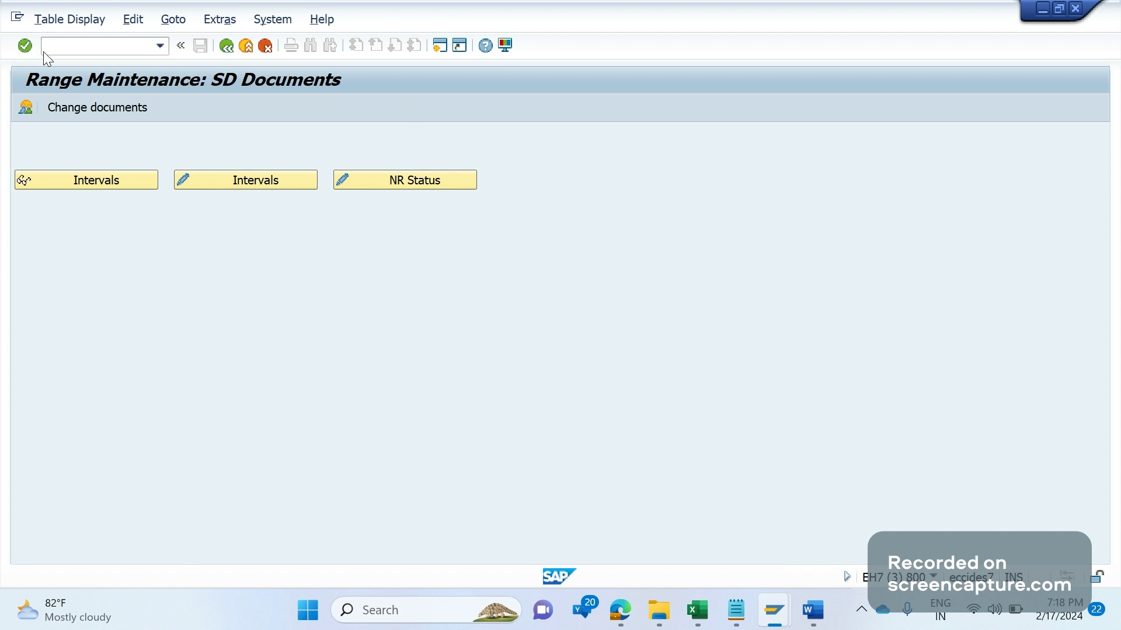
type("TFACD")
key("Return")
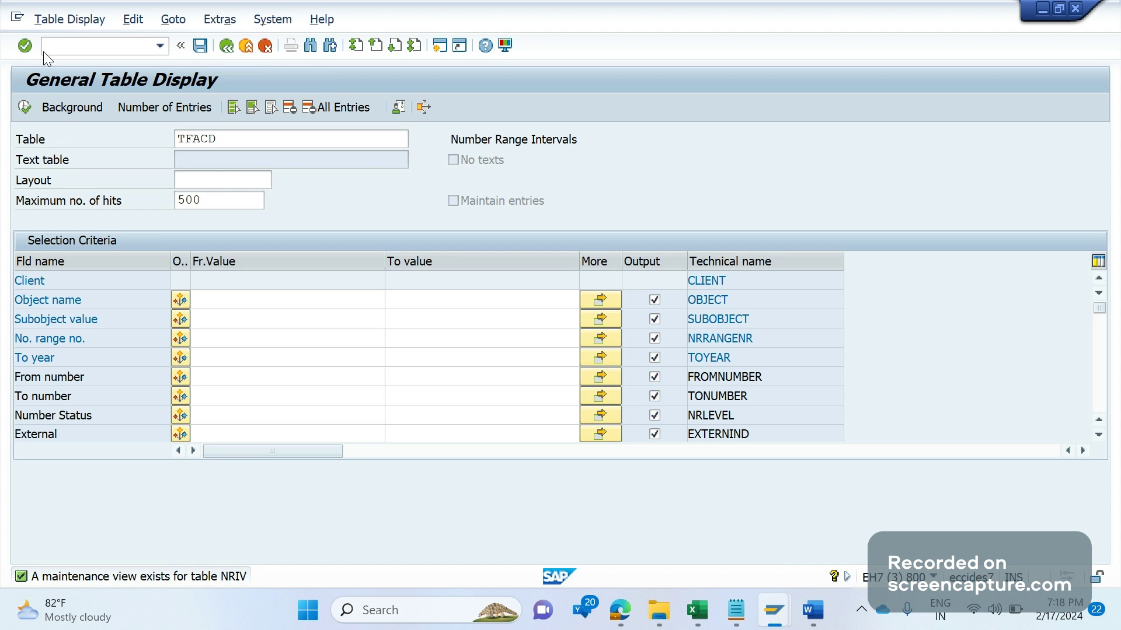
key("Return")
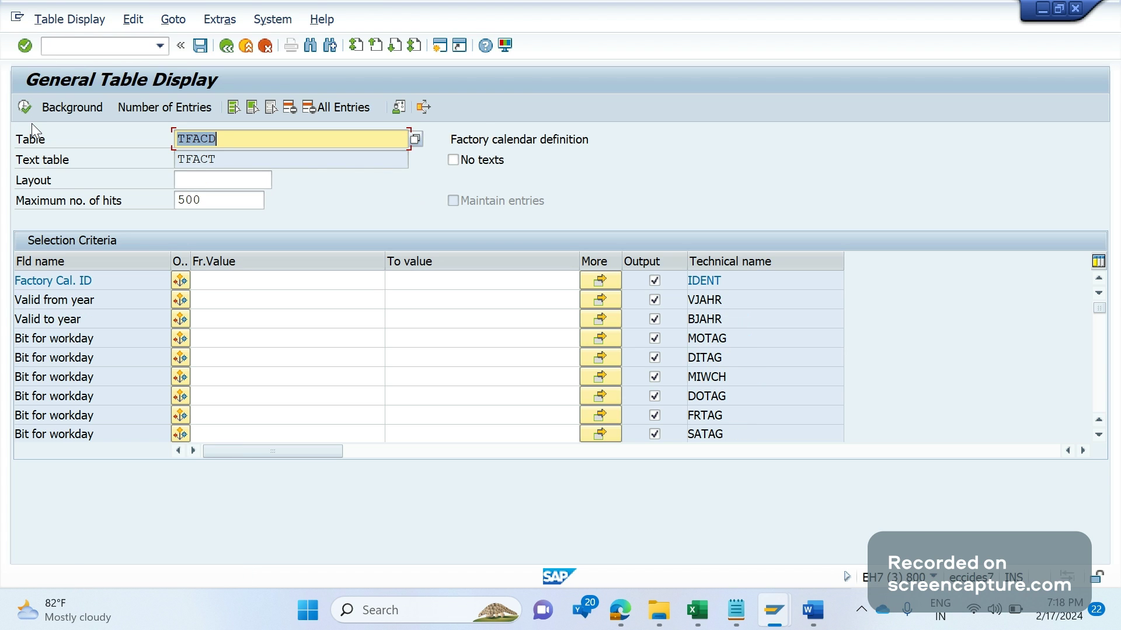
key("F8")
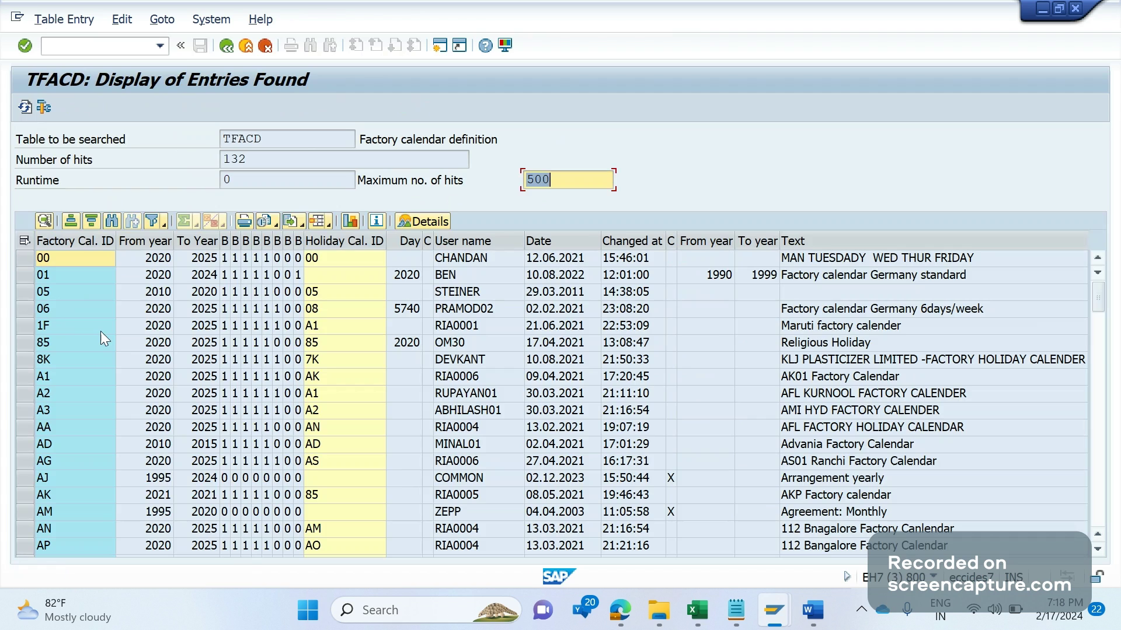
Step: Examine the validity years, holiday calendar ID, factory calendar ID, date and change time columns of the TFACD entries
left_click(149, 249)
left_click(203, 431)
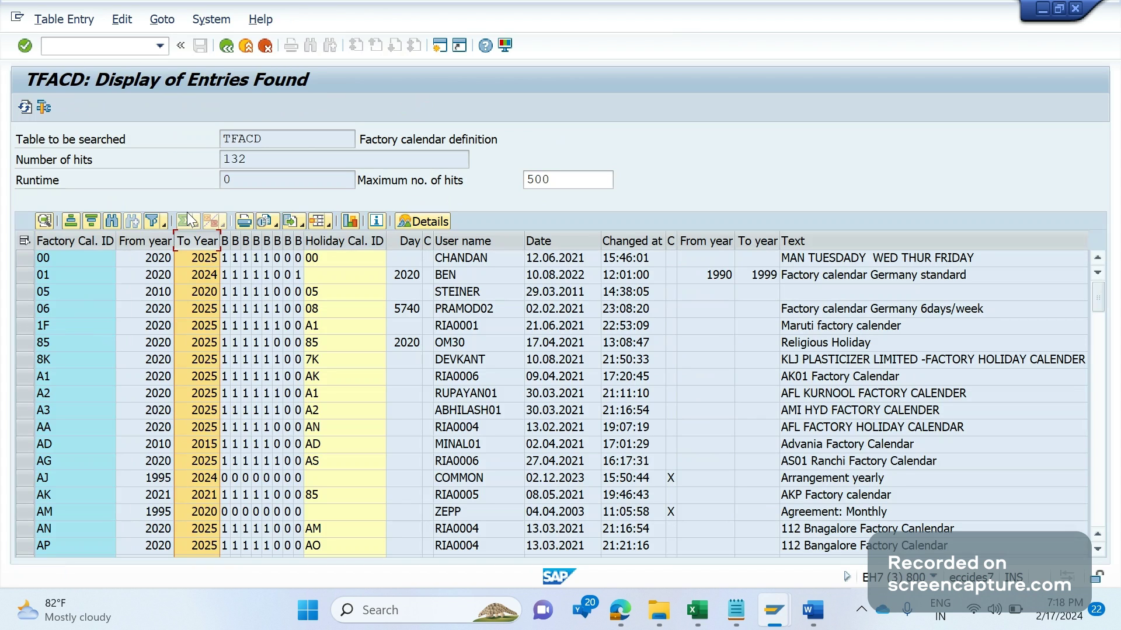
left_click(174, 146)
left_click(330, 257)
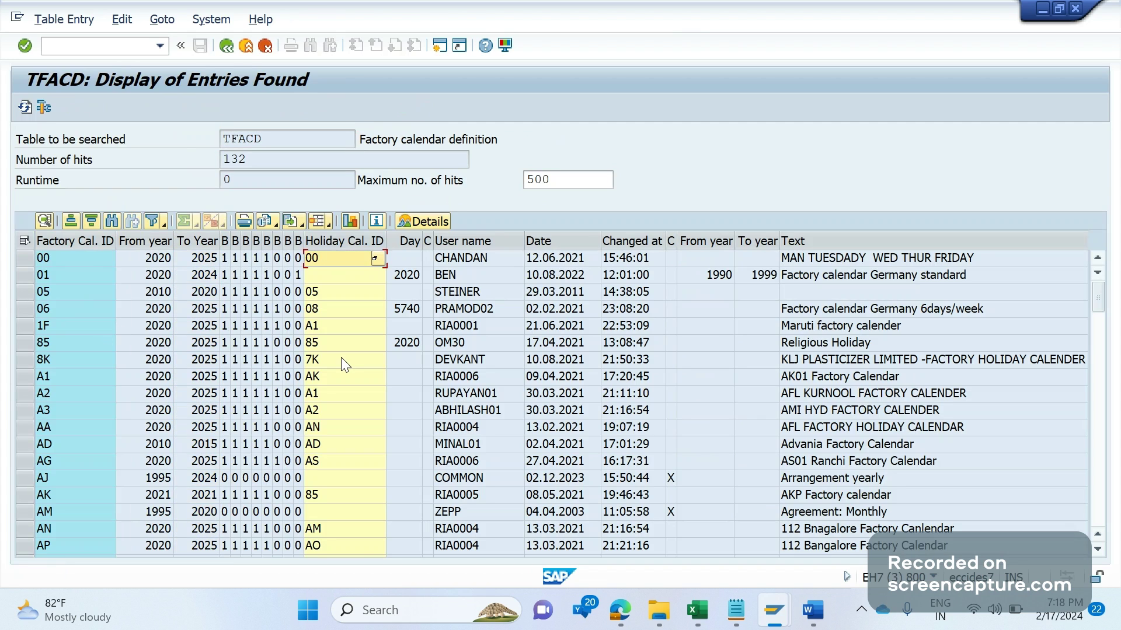
left_click(92, 264)
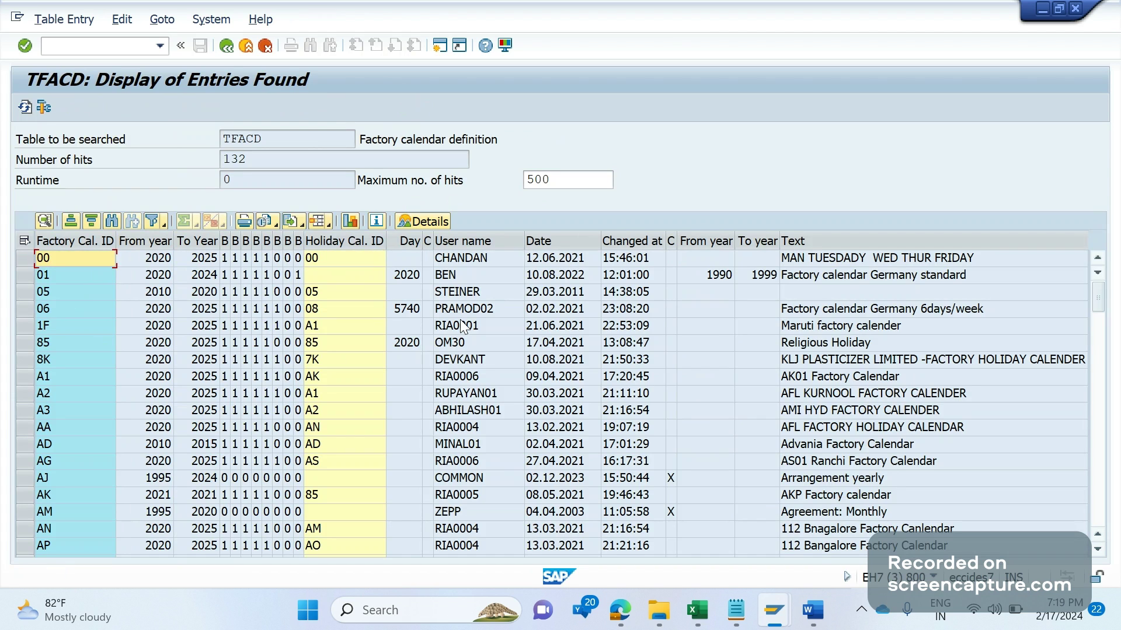
left_click(551, 239)
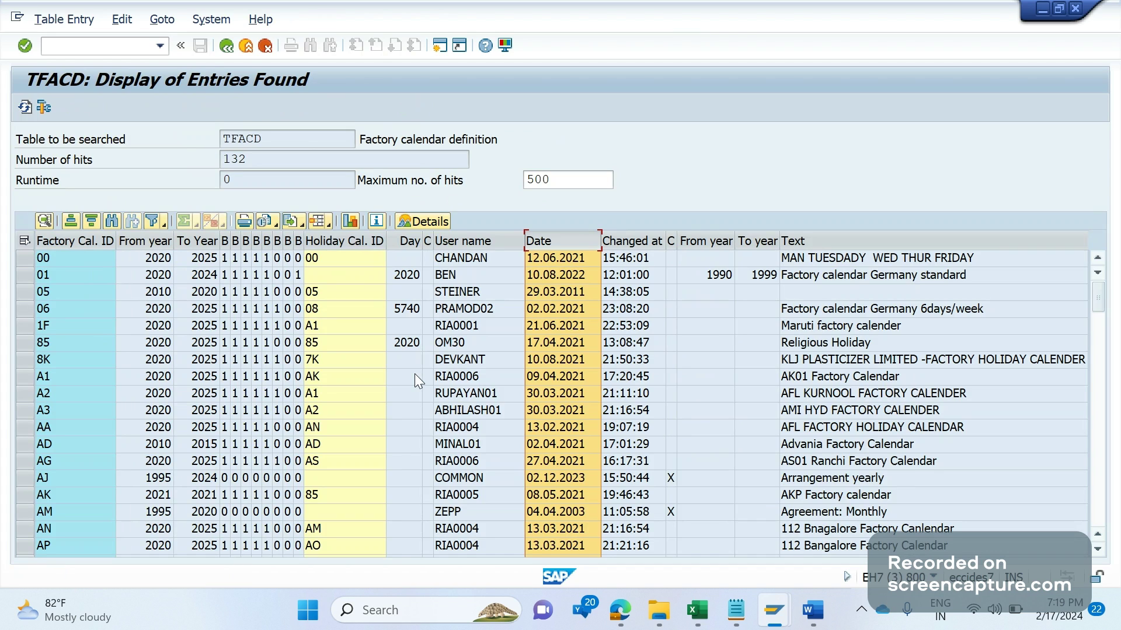
left_click(632, 326)
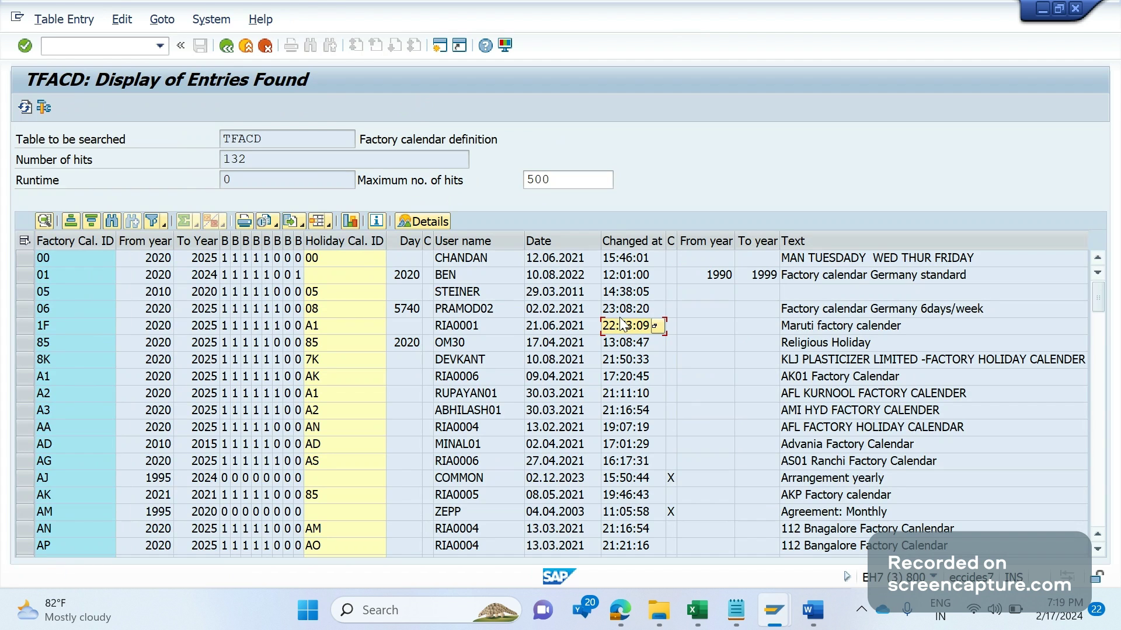
Step: Return from the TFACD entries to General Table Display and display the entries of table TFACS
scroll(671, 456, "down", 1)
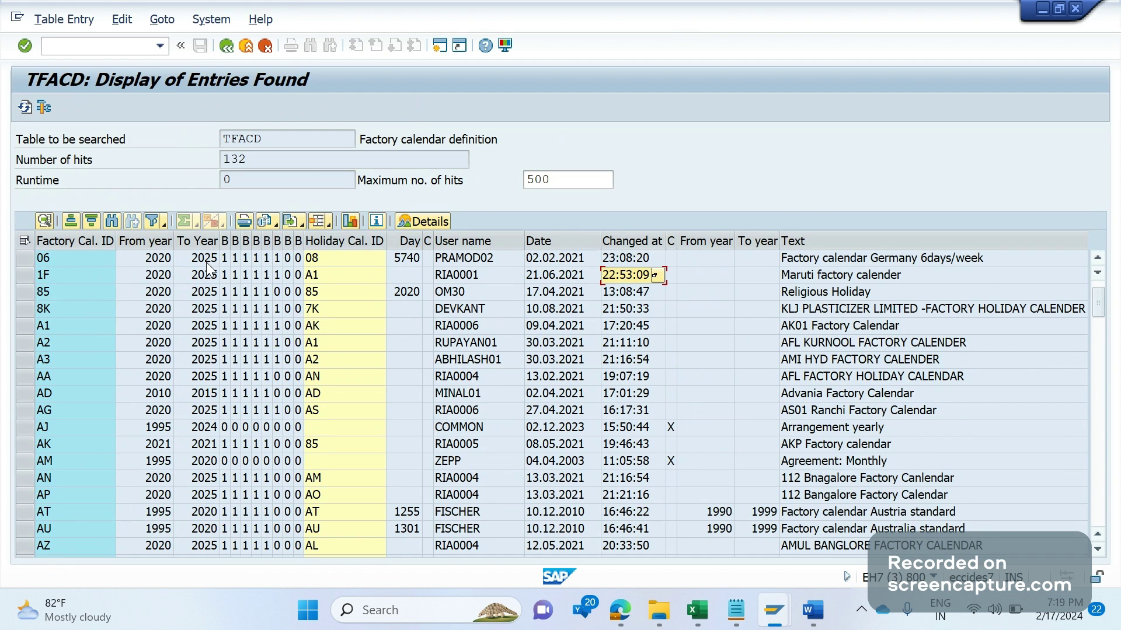
left_click(230, 47)
key("End")
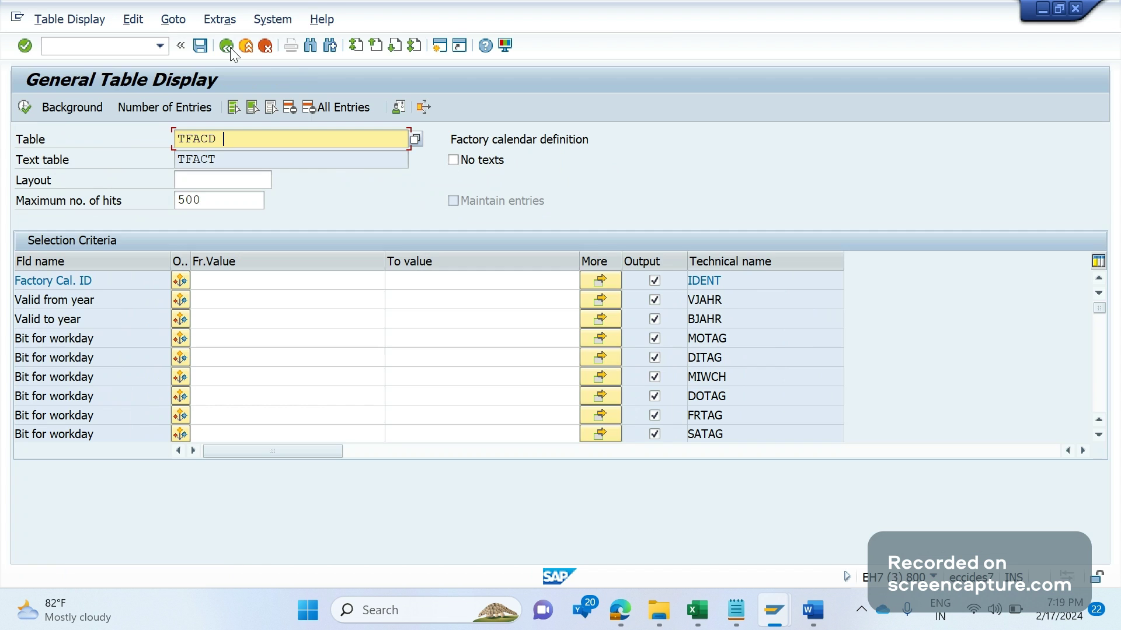
key("BackSpace")
key("BackSpace")
type("S")
key("Return")
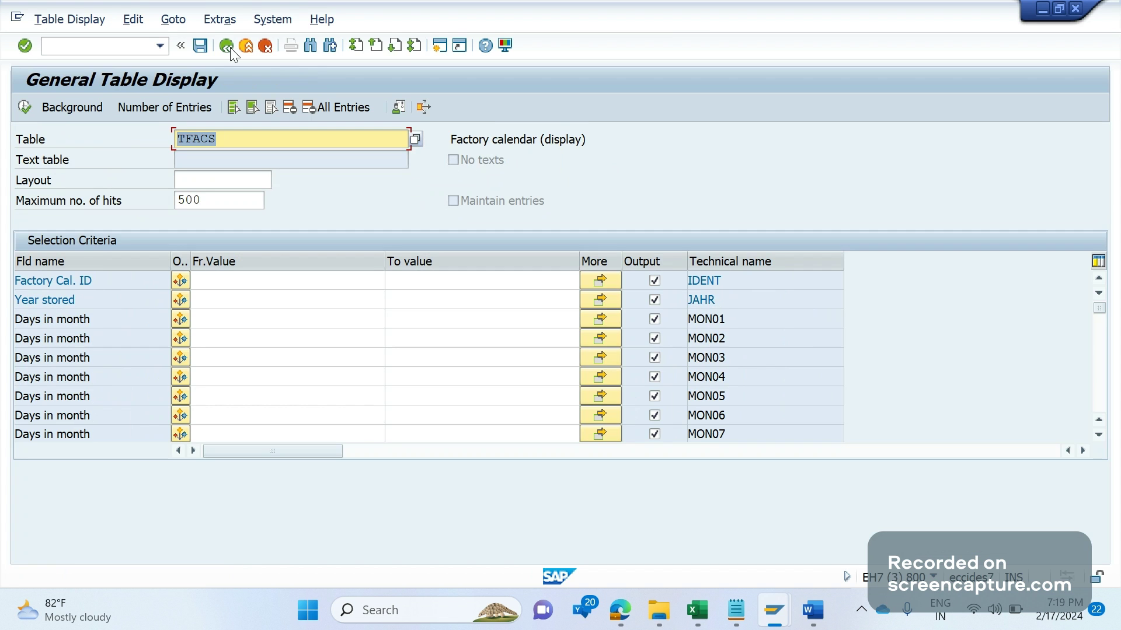
left_click(360, 390)
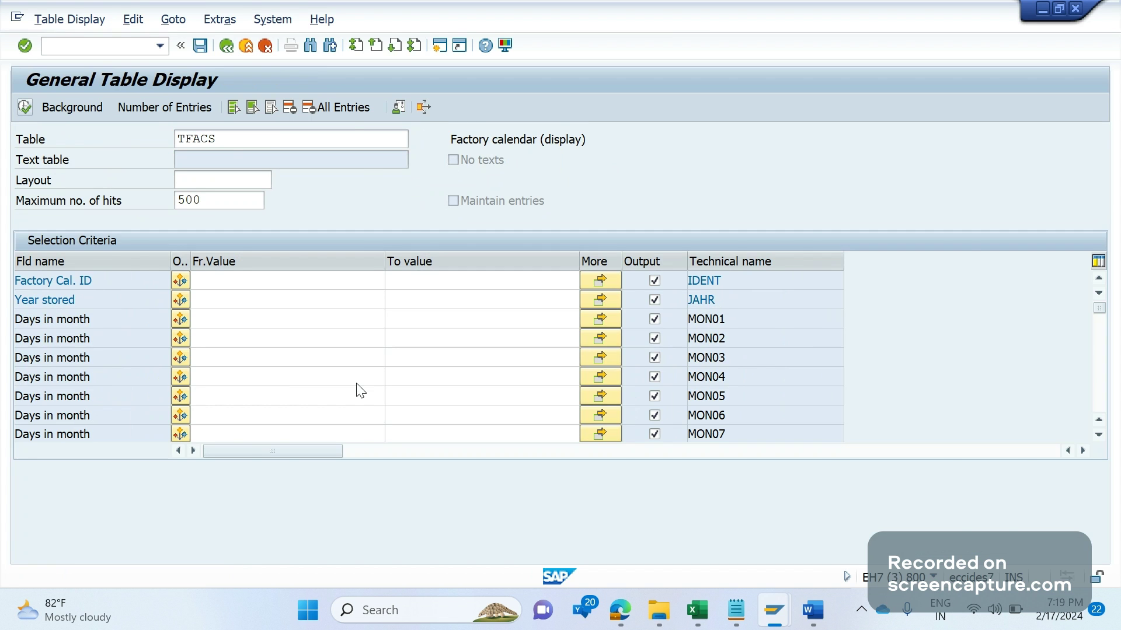
key("F8")
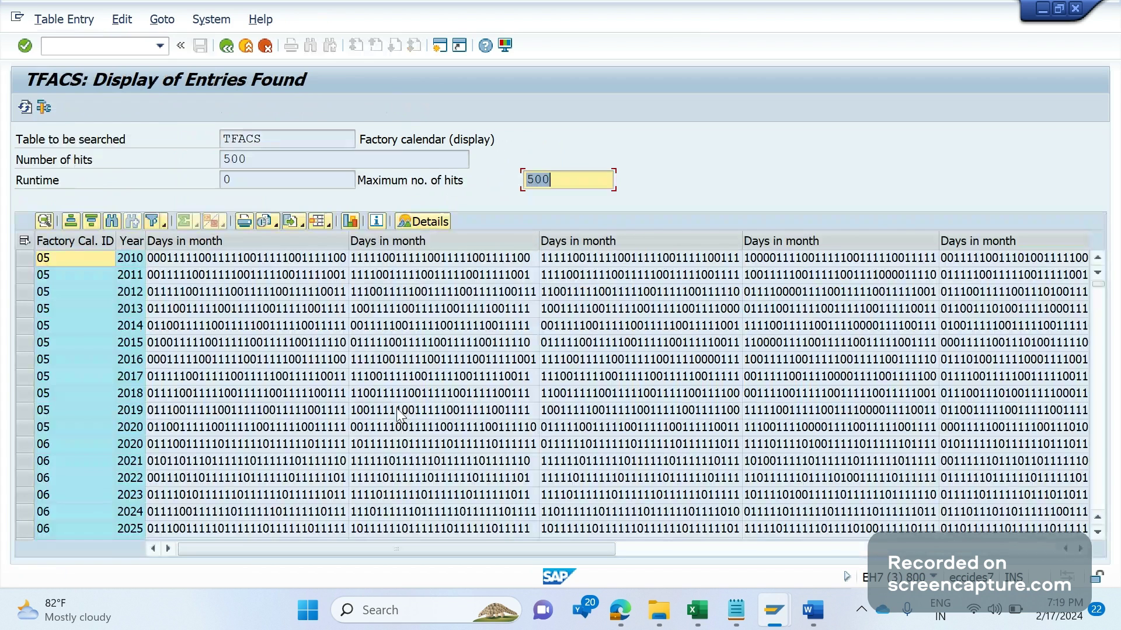
Step: Return to the table selection and display the entries of table TFACT
key("Return")
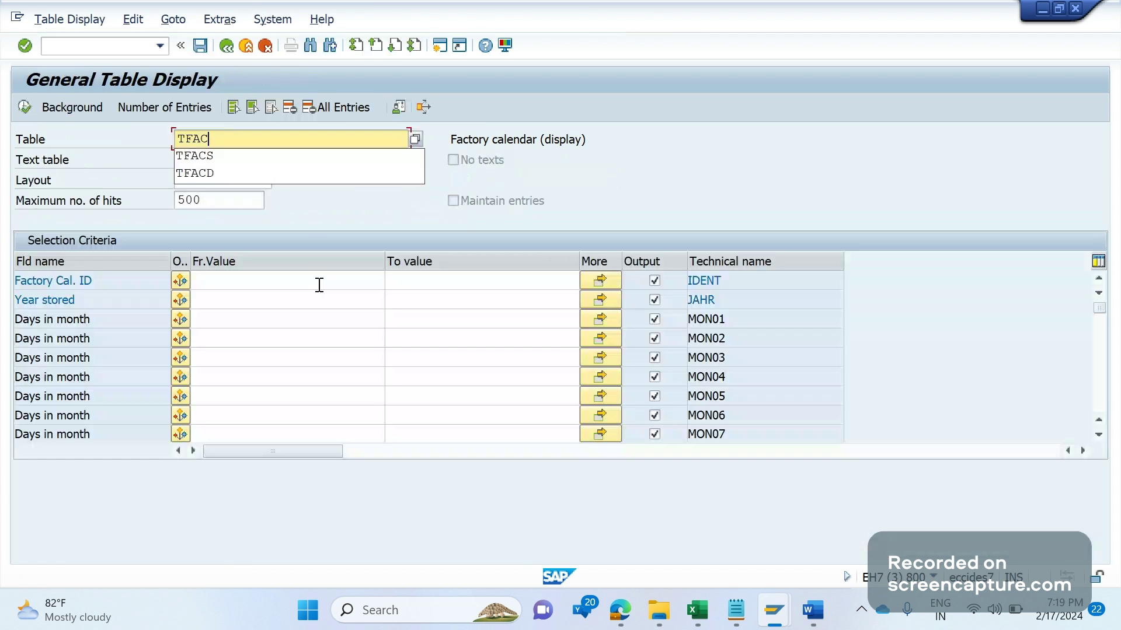
type("TFAC")
key("Return")
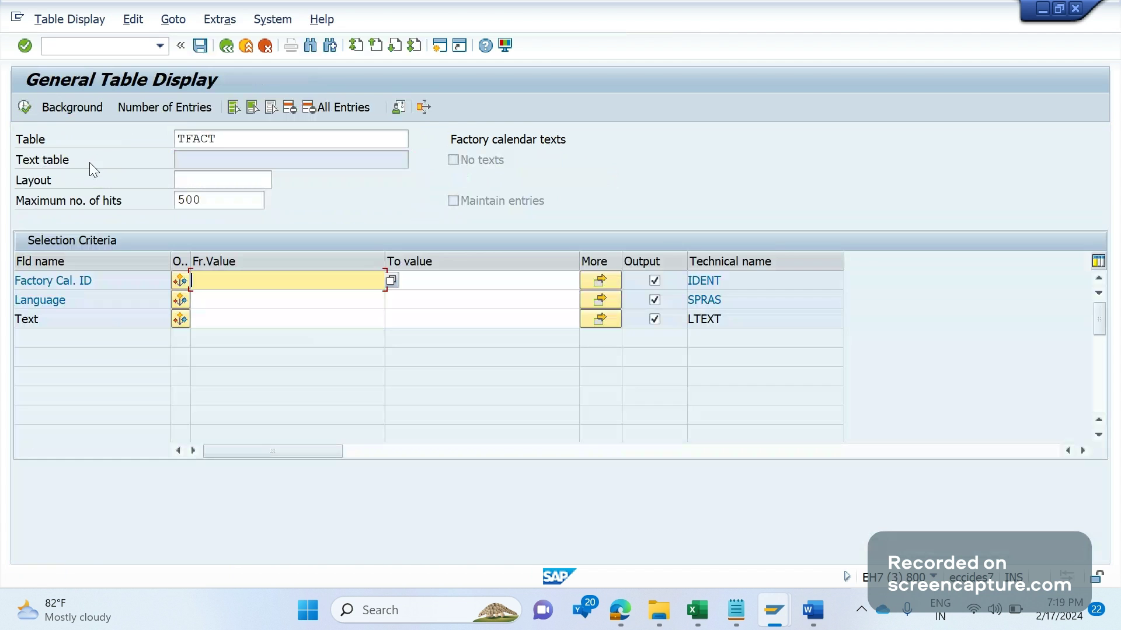
key("F8")
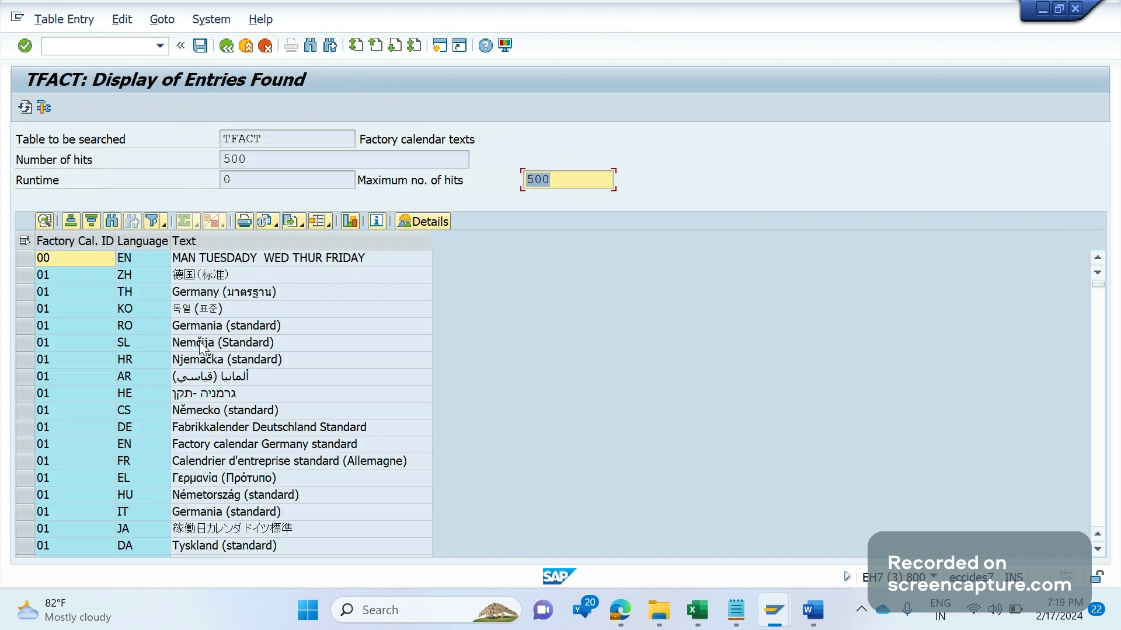
Step: Restrict the TFACT selection to language EN, display the entries and review the factory calendar texts
left_click(227, 46)
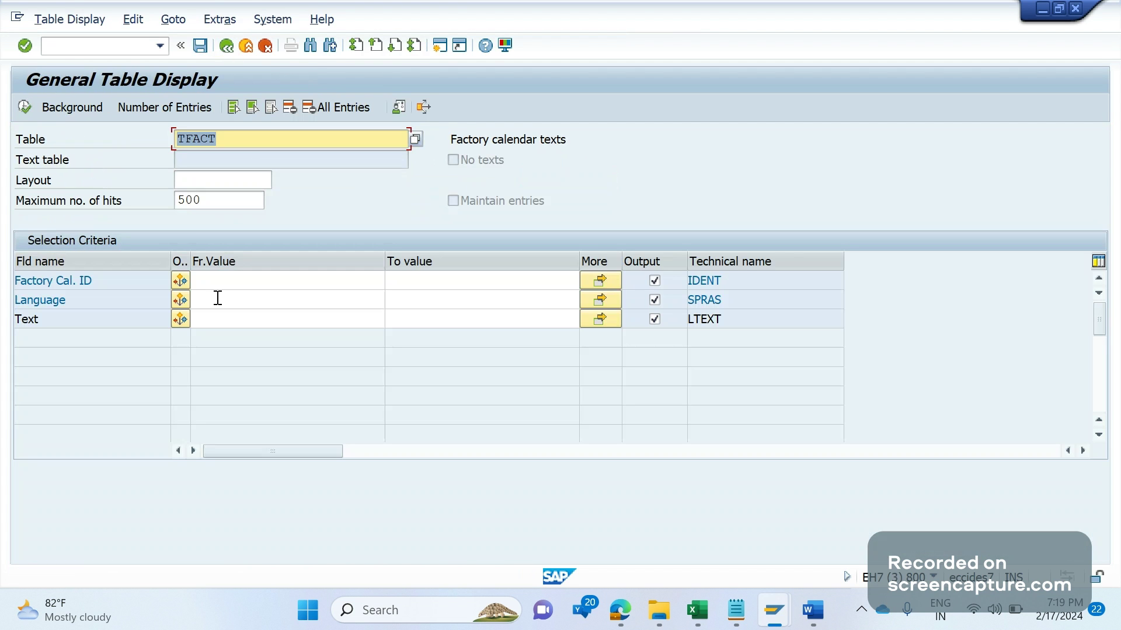
left_click(218, 299)
type("EN")
key("F8")
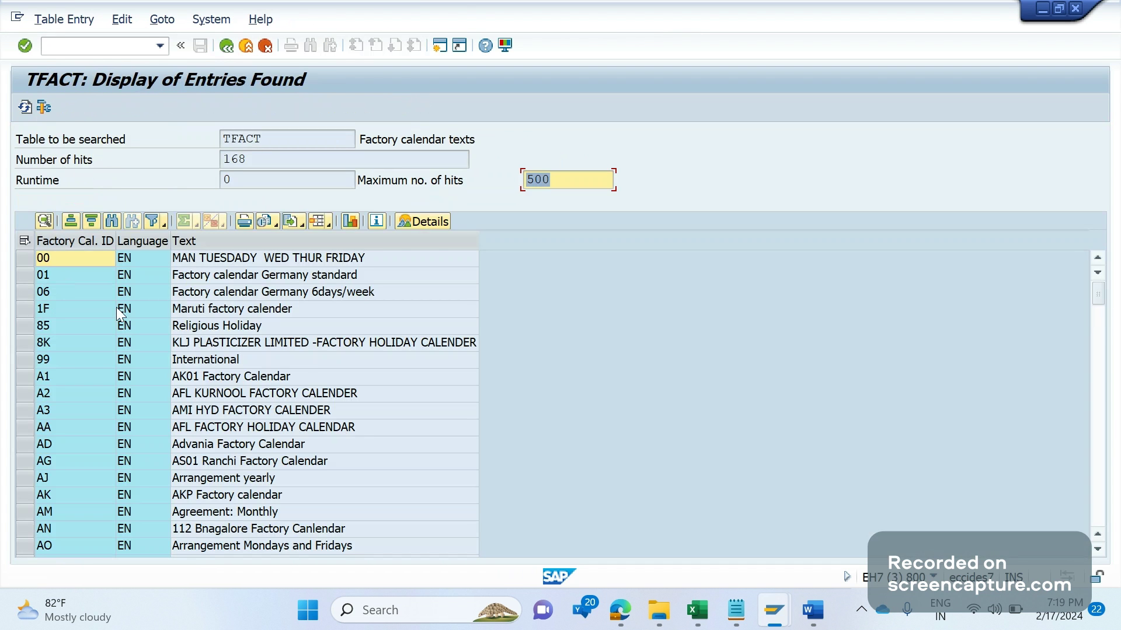
left_click_drag(178, 274, 342, 426)
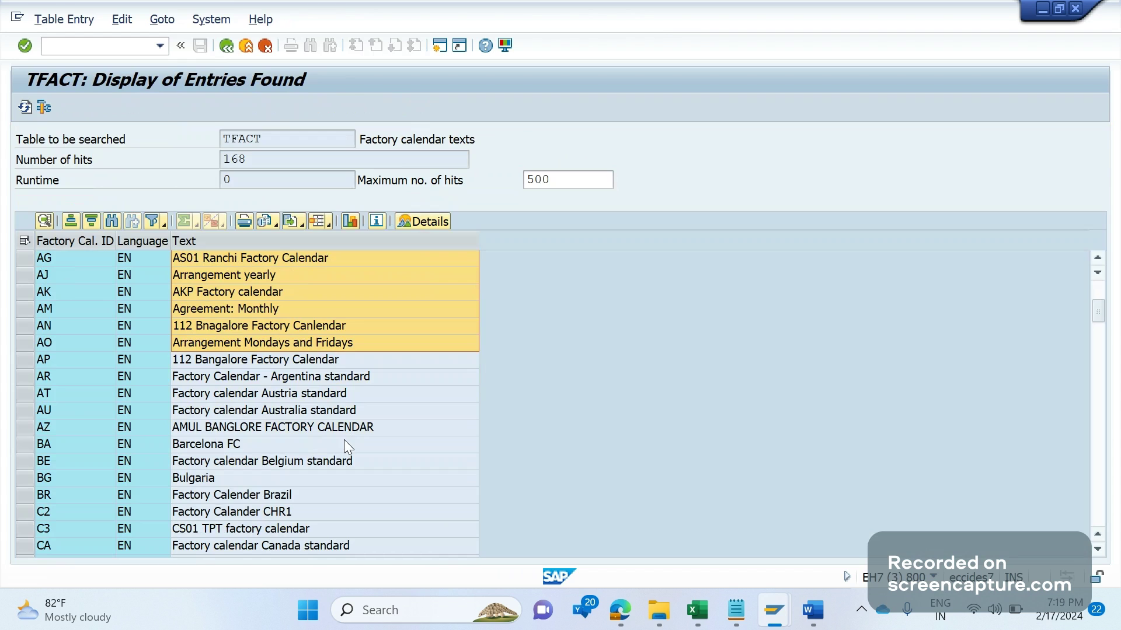
Step: Switch to Notepad and add the line "3. Pricing condition record extension of validity periods" below the SCAL line
left_click(736, 611)
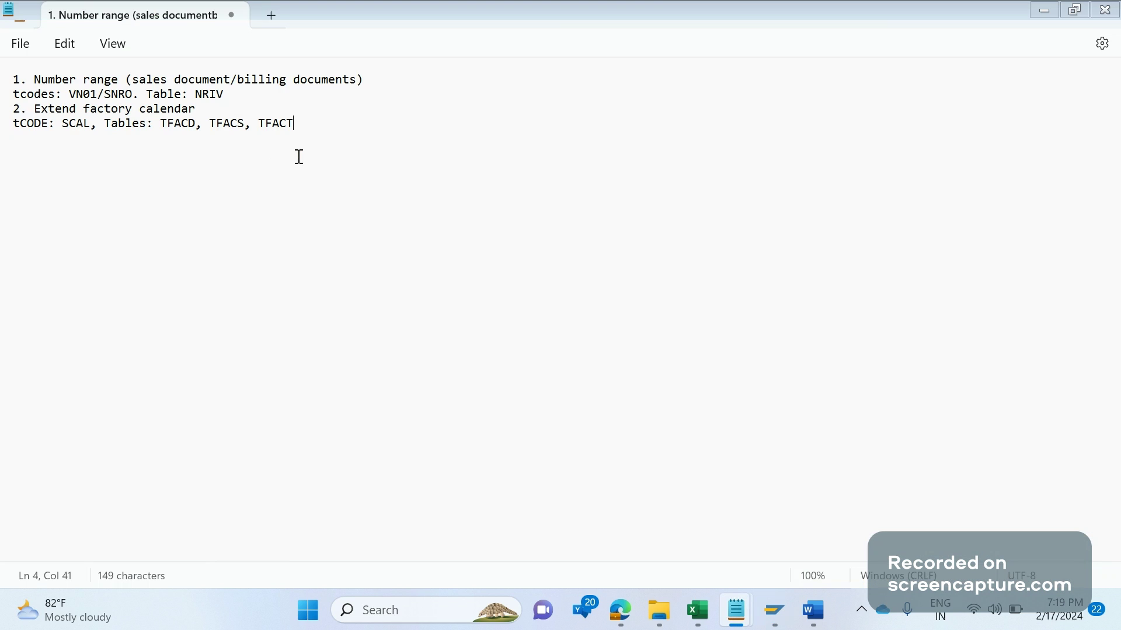
key("Return")
type("3. Pricing condition recor")
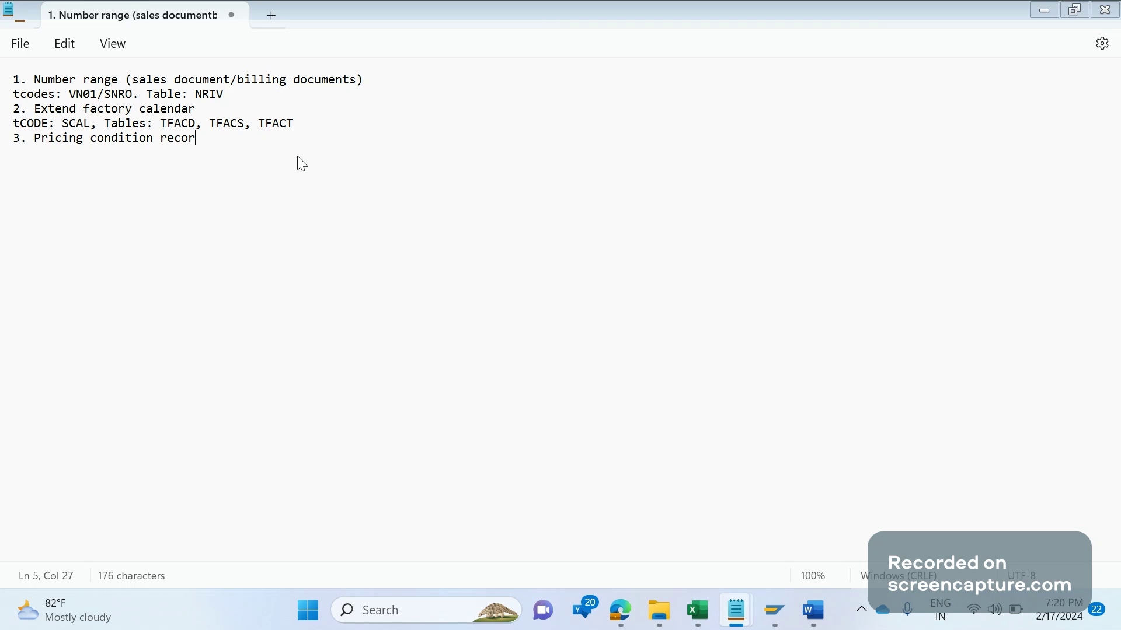
type("d extension of valid")
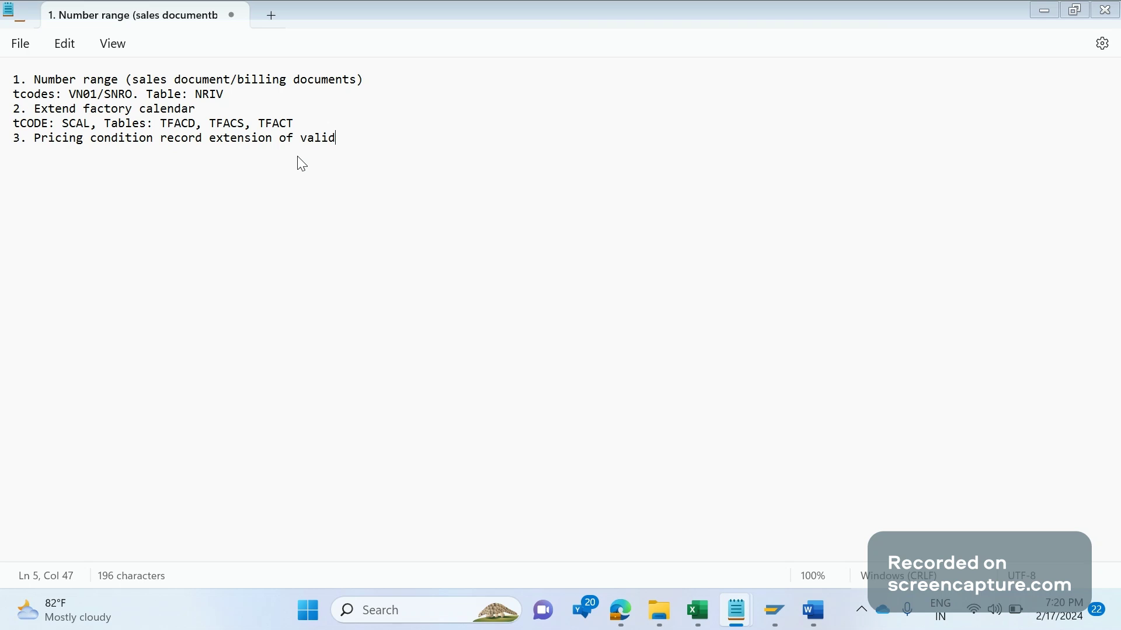
type("ity periods")
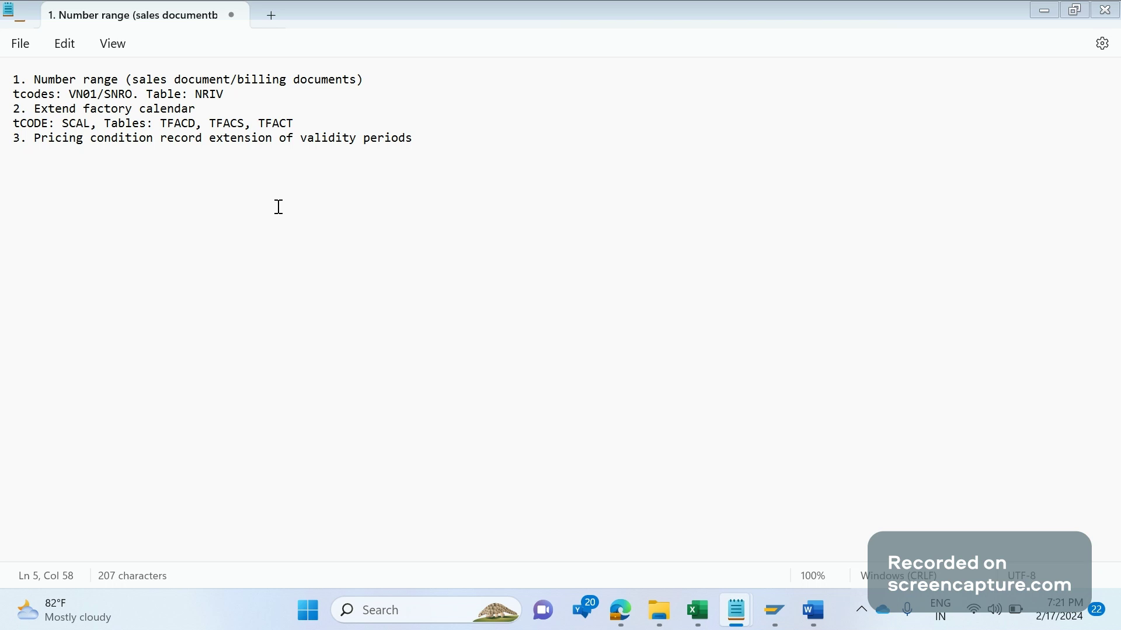
Step: Add the line "4. Time stream ID validation" below the pricing condition record item
key("Return")
type("4.")
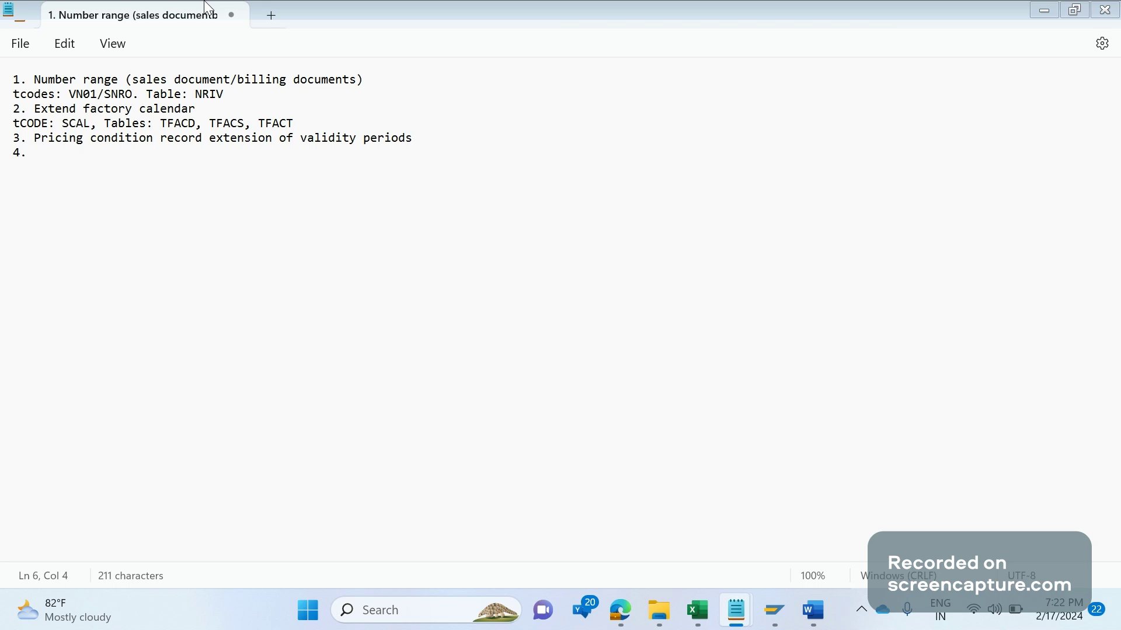
type("Times str")
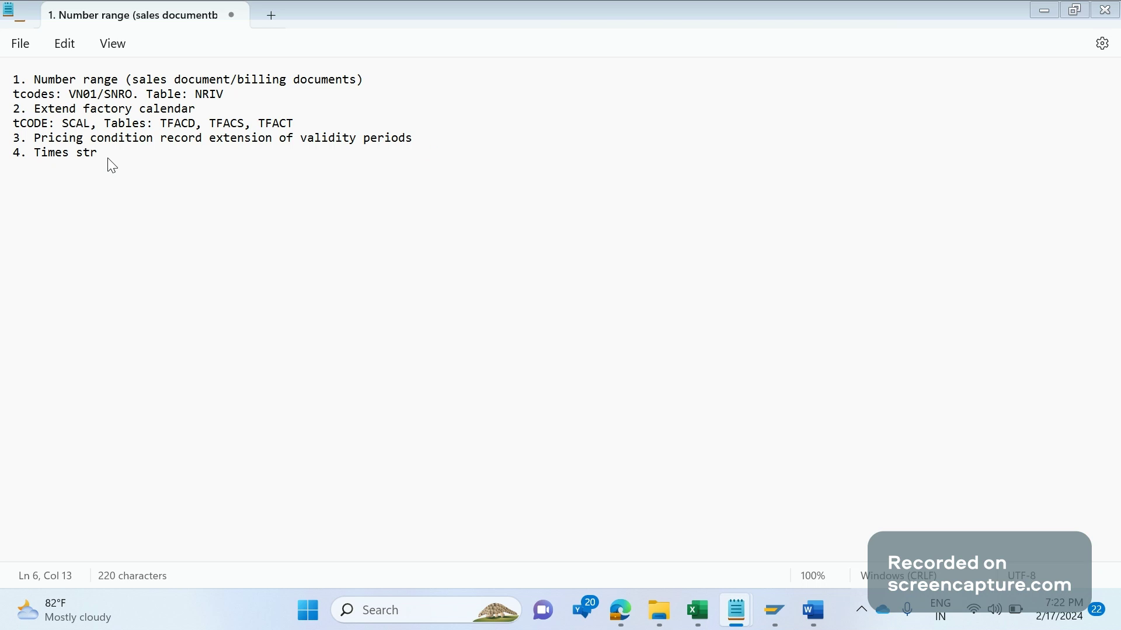
key("BackSpace")
key("BackSpace")
key("BackSpace")
key("BackSpace")
key("BackSpace")
key("BackSpace")
type("e stream ID validation")
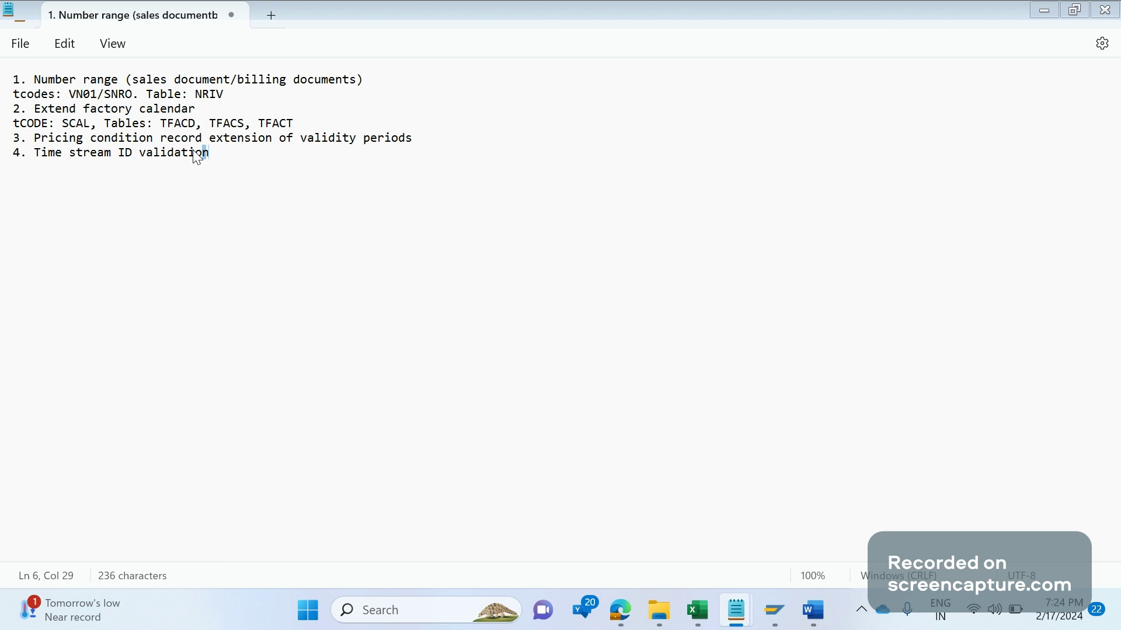
key("ctrl+a")
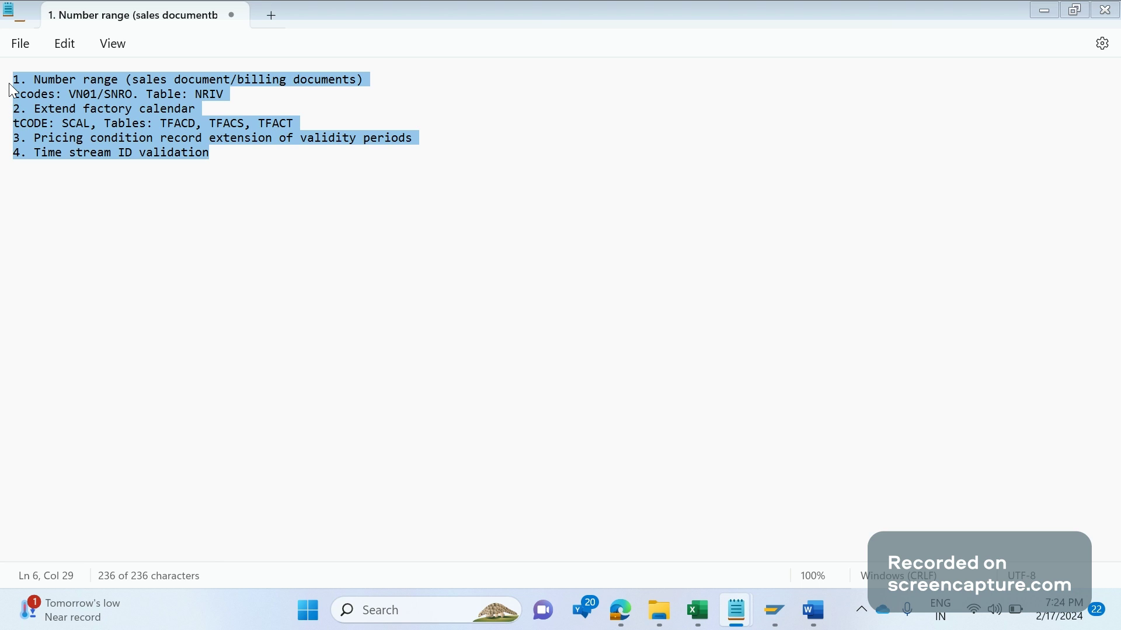
left_click(207, 259)
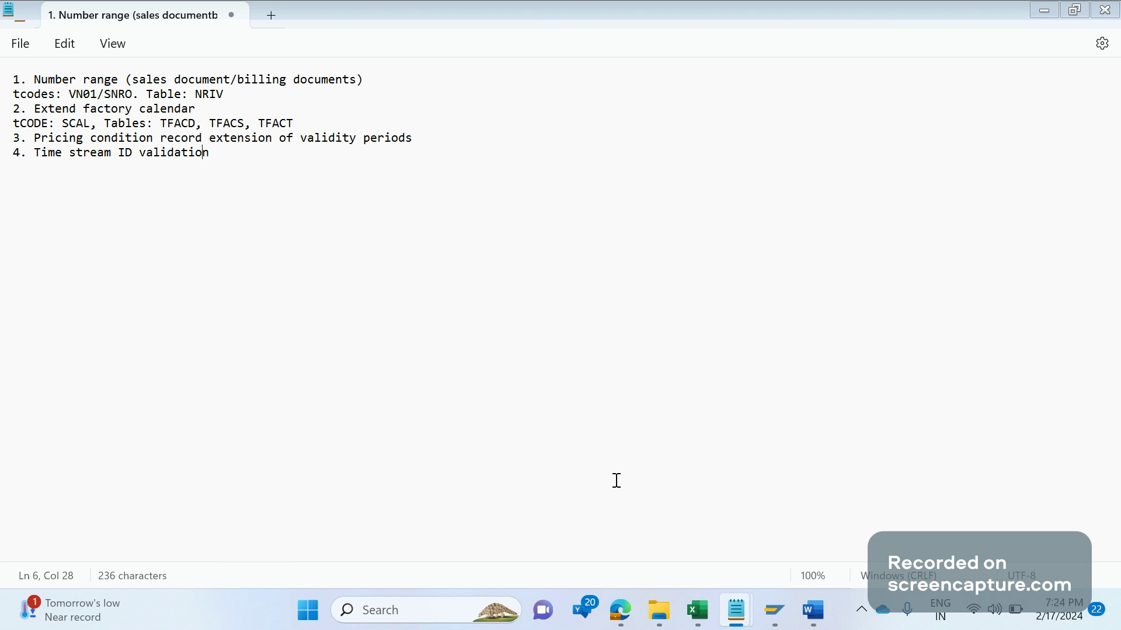
mouse_move(620, 616)
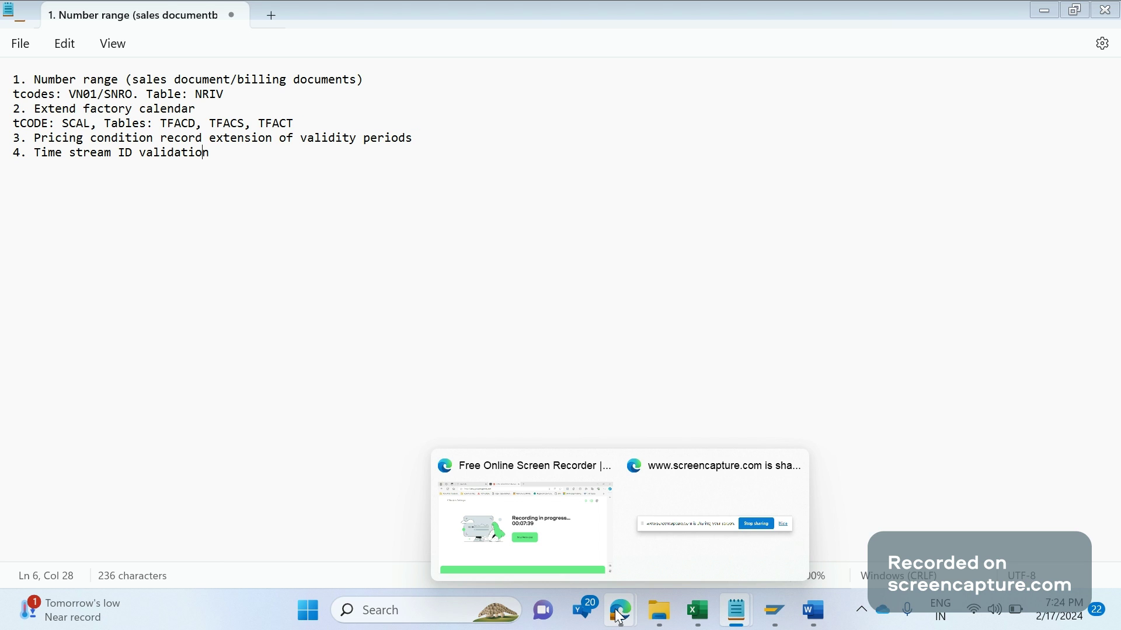